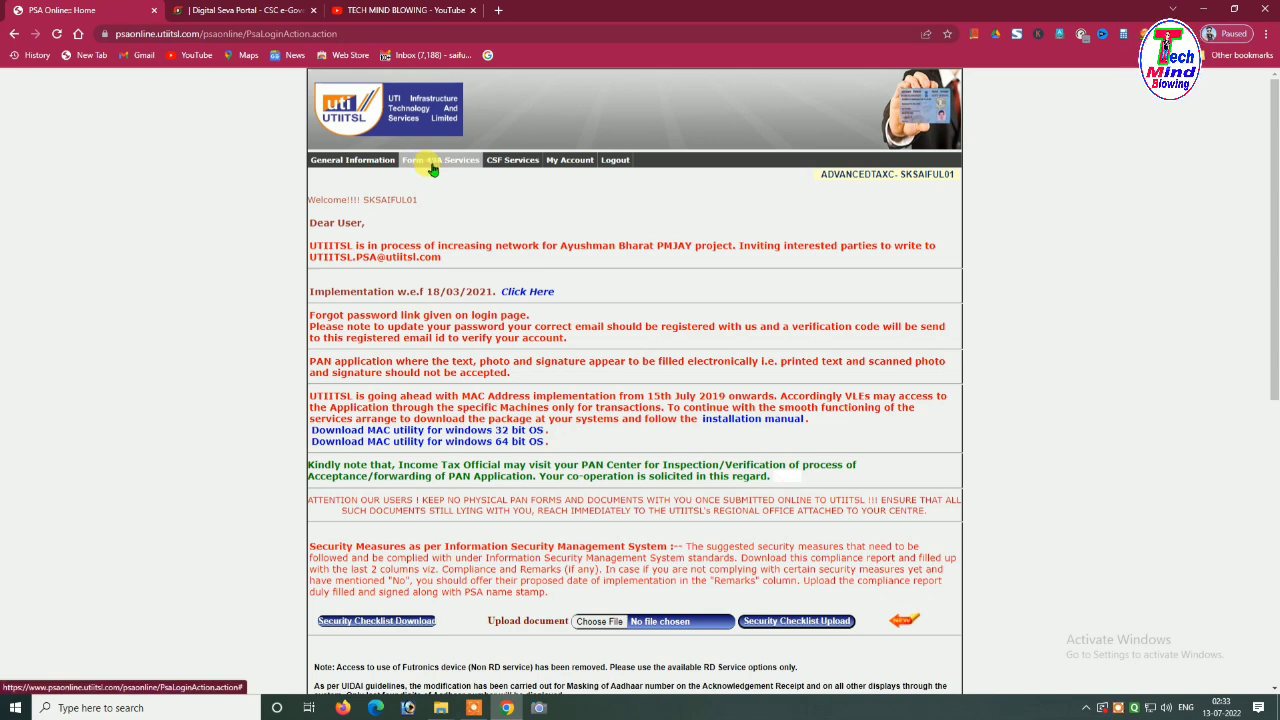
# Switch from the UTIITSL home page to the Digital Seva Portal (CSC) dashboard tab
pyautogui.click(255, 9)
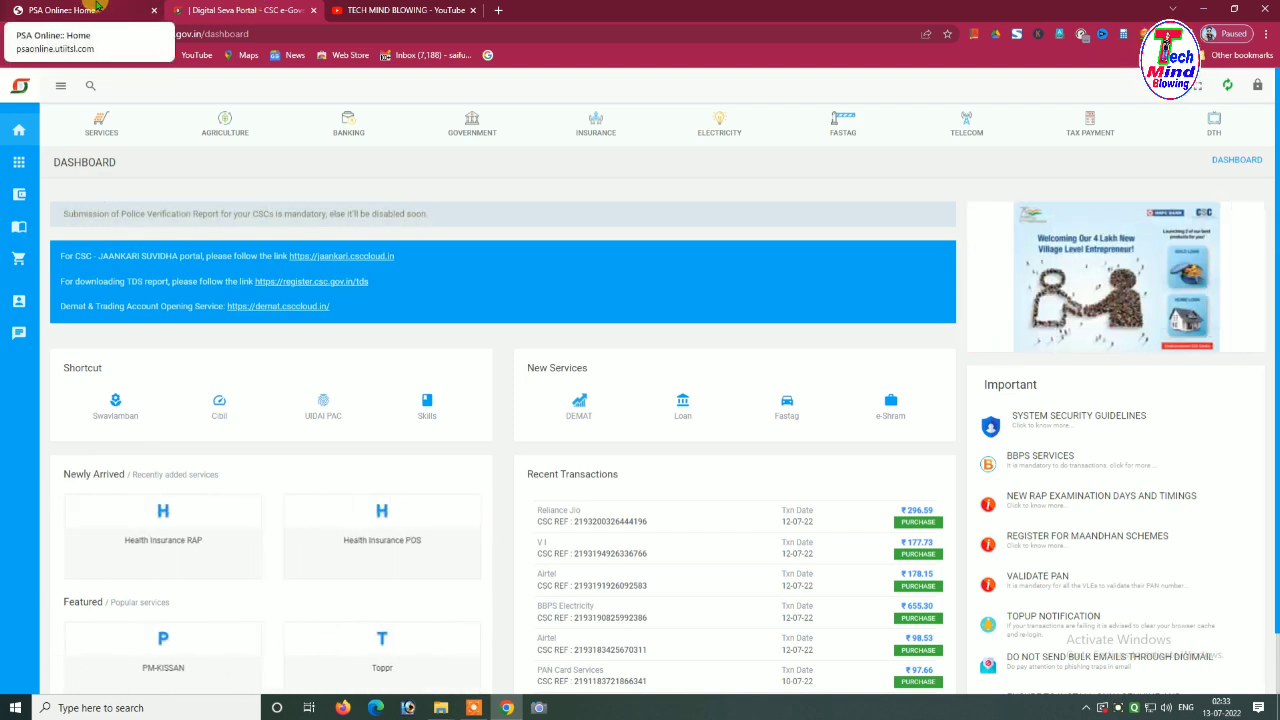
# Switch back to the logged-in 'PSA Online: Home' tab
pyautogui.click(97, 7)
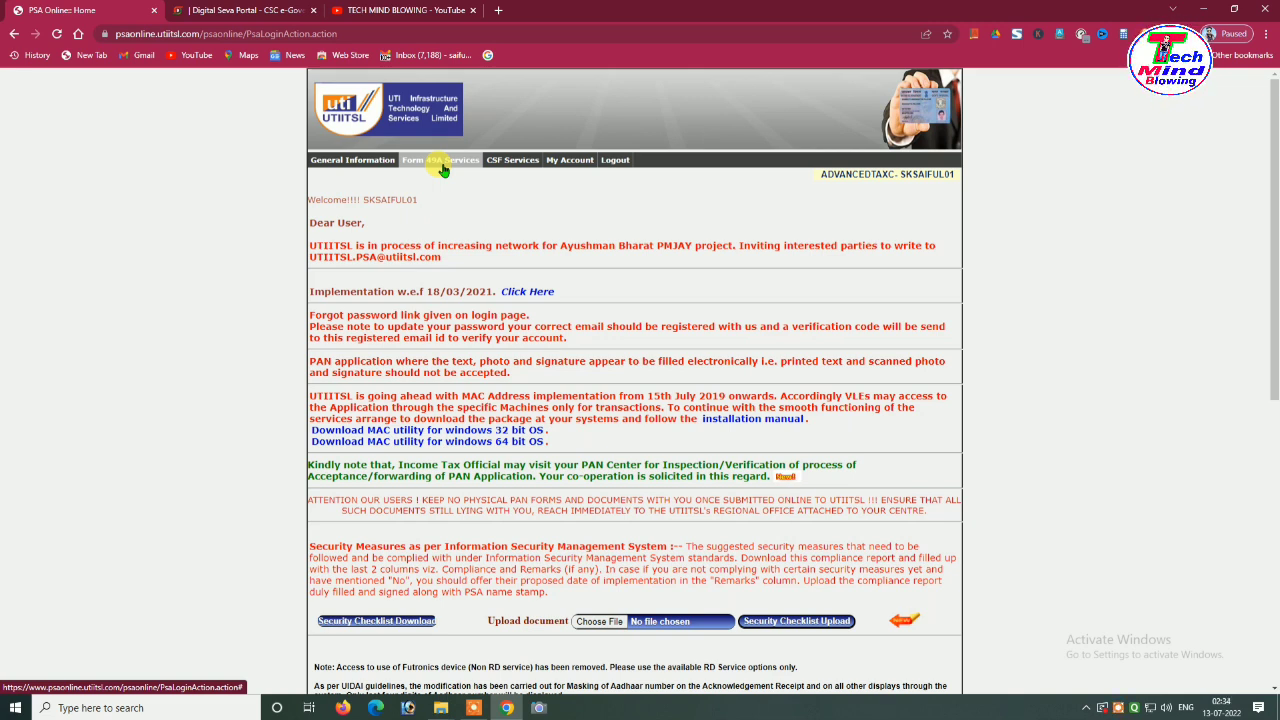
# Open the CSF PAN Form from the CSF Services menu
pyautogui.click(512, 163)
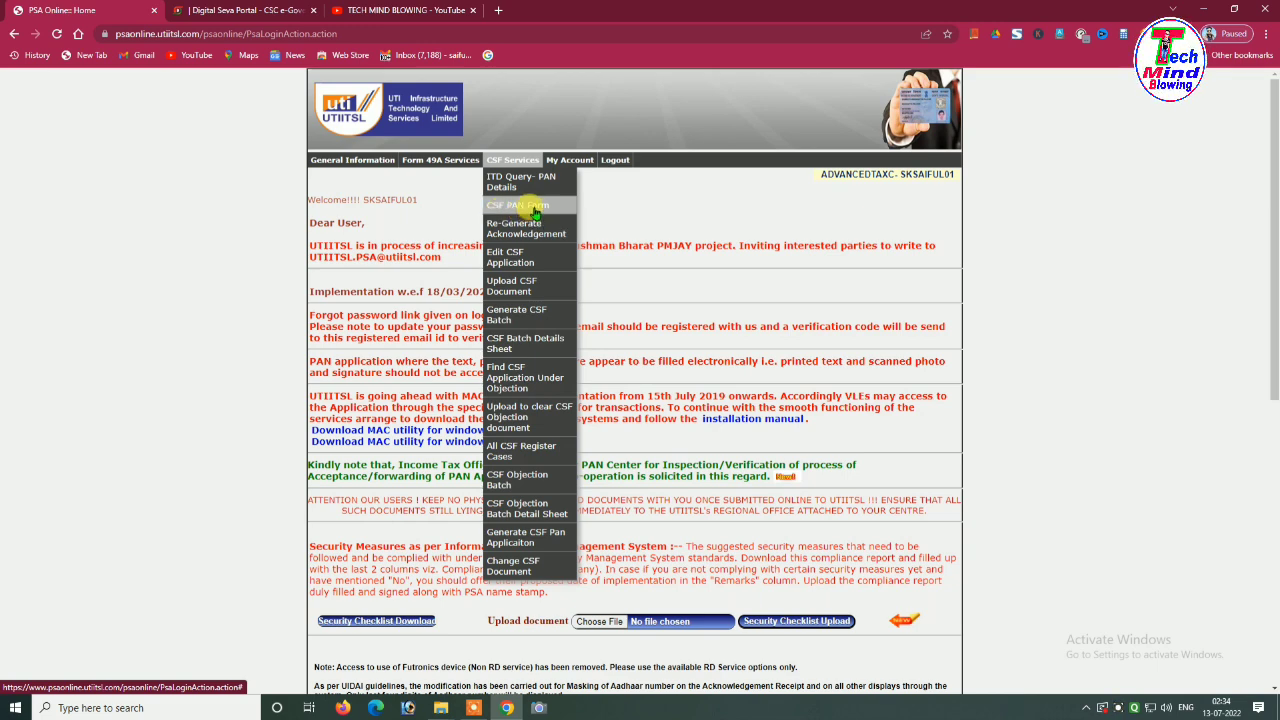
pyautogui.click(534, 210)
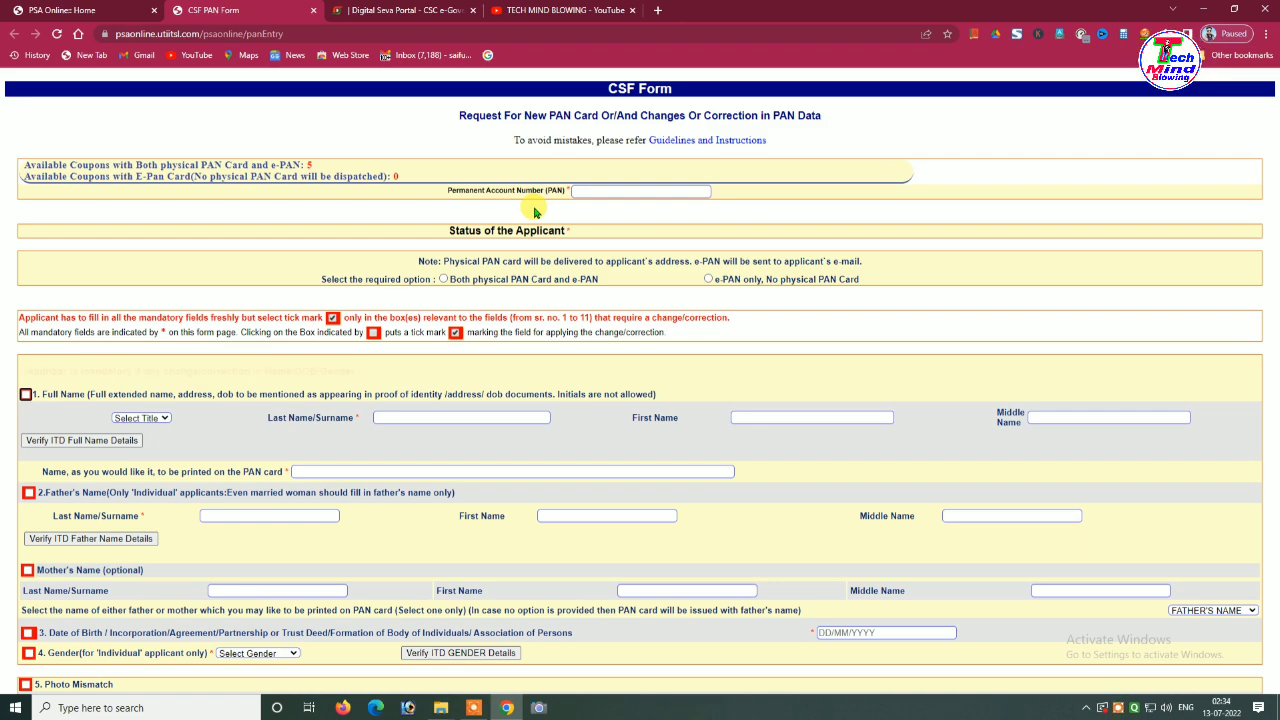
pyautogui.scroll(-7, 659, 235)
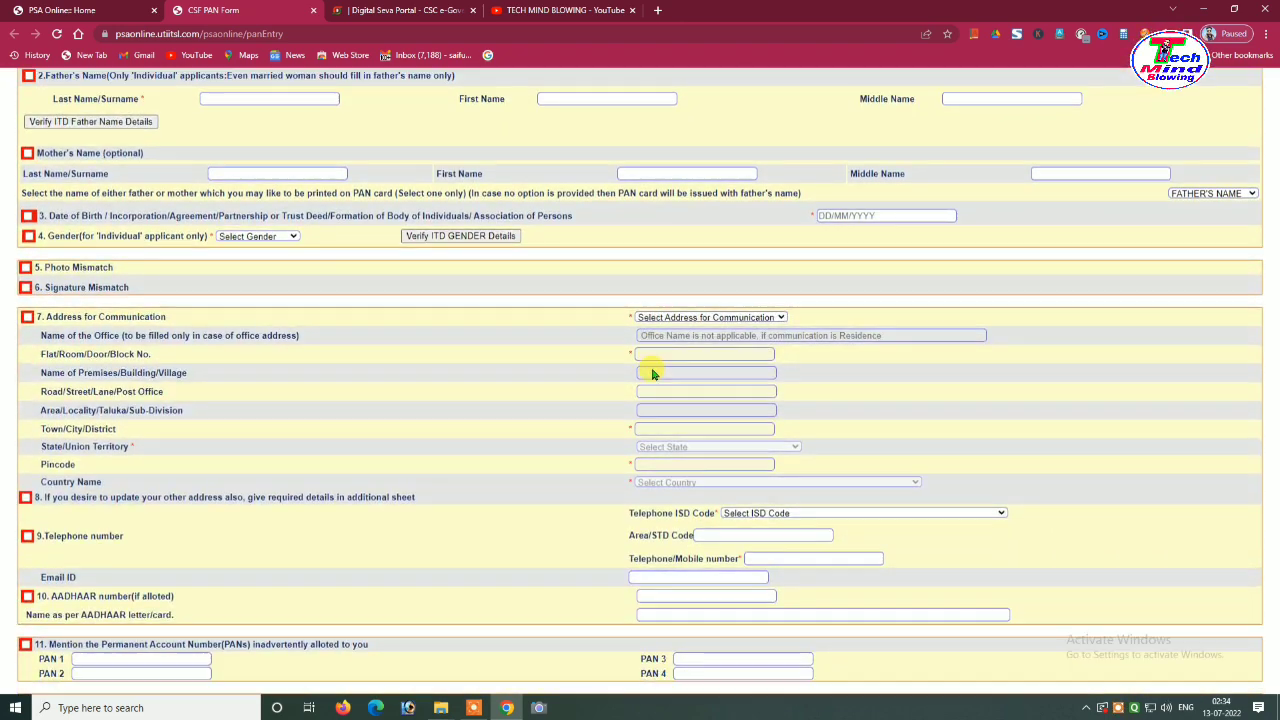
pyautogui.scroll(5, 637, 404)
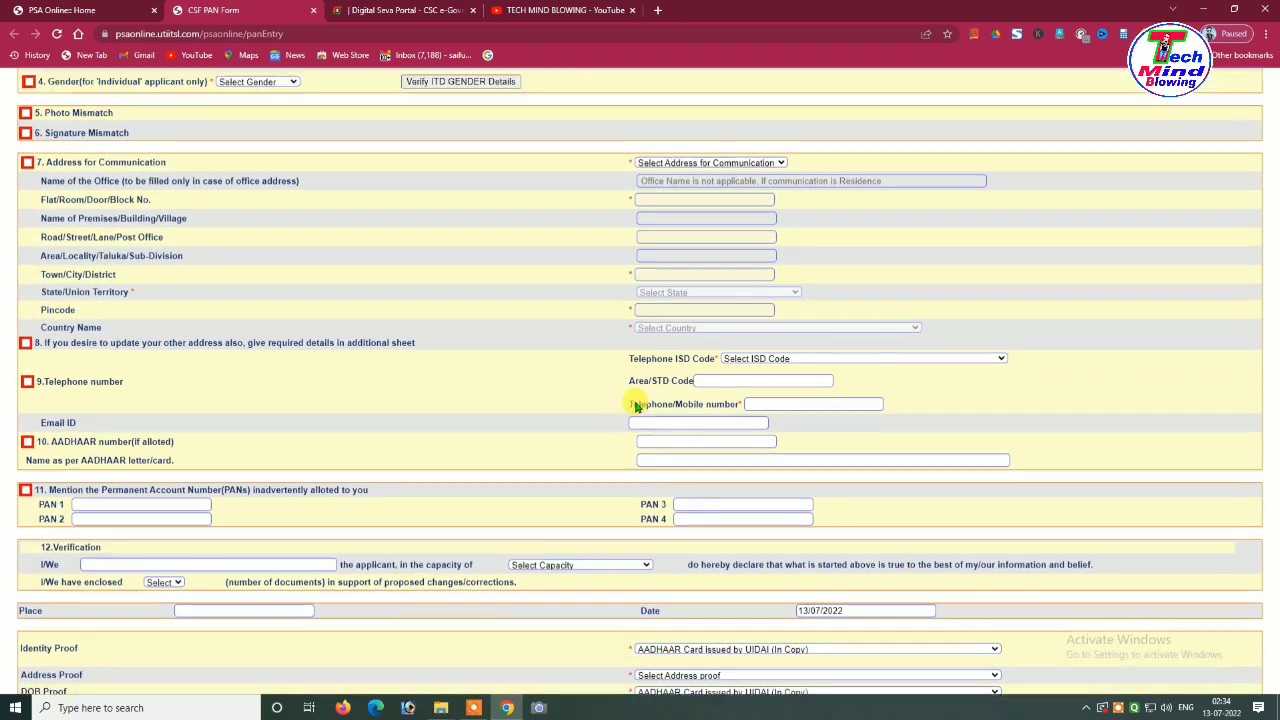
pyautogui.scroll(2, 661, 242)
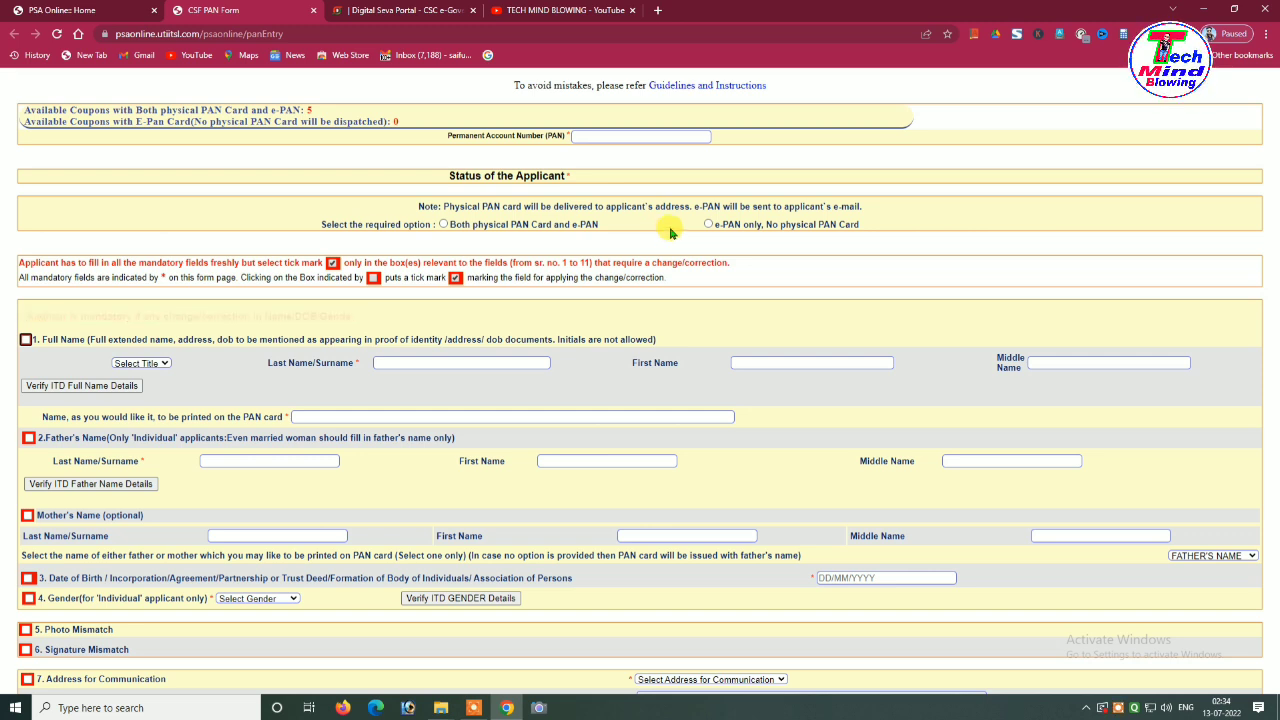
pyautogui.scroll(1, 650, 203)
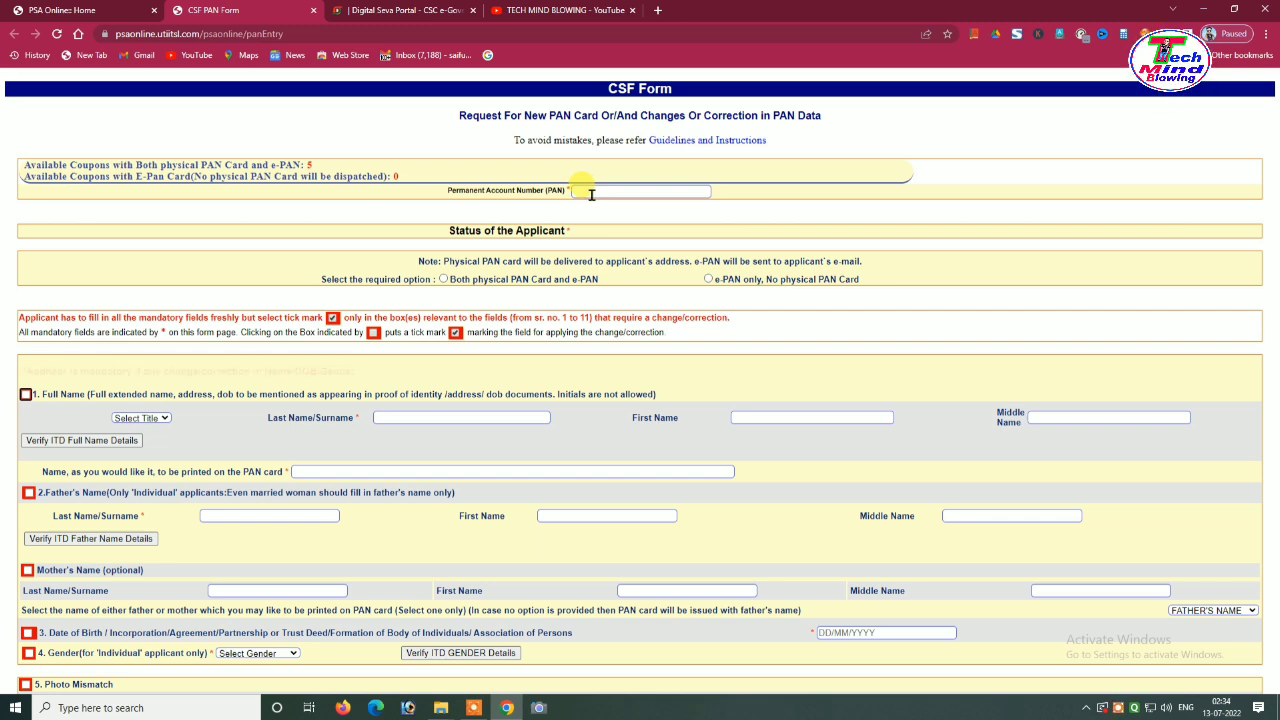
# Paste the applicant's PAN into Permanent Account Number and confirm it in the Re-Enter popup
pyautogui.click(578, 192)
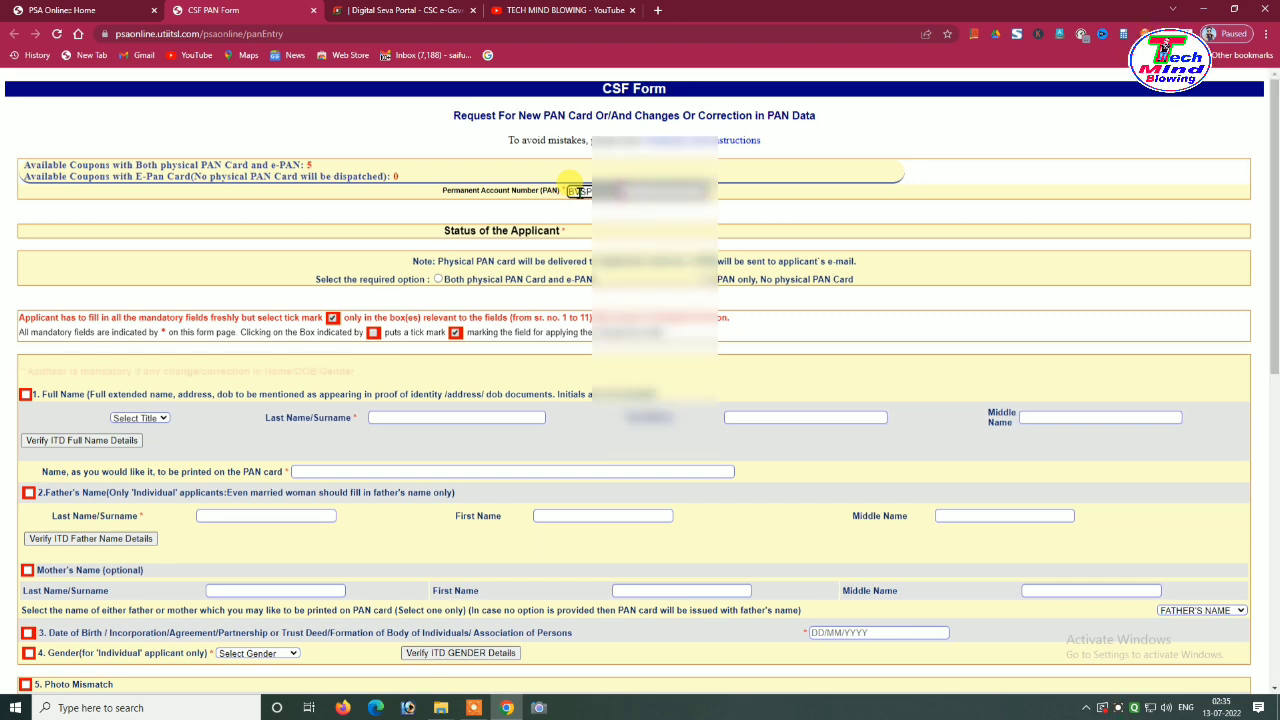
pyautogui.hotkey('ctrl', 'v')
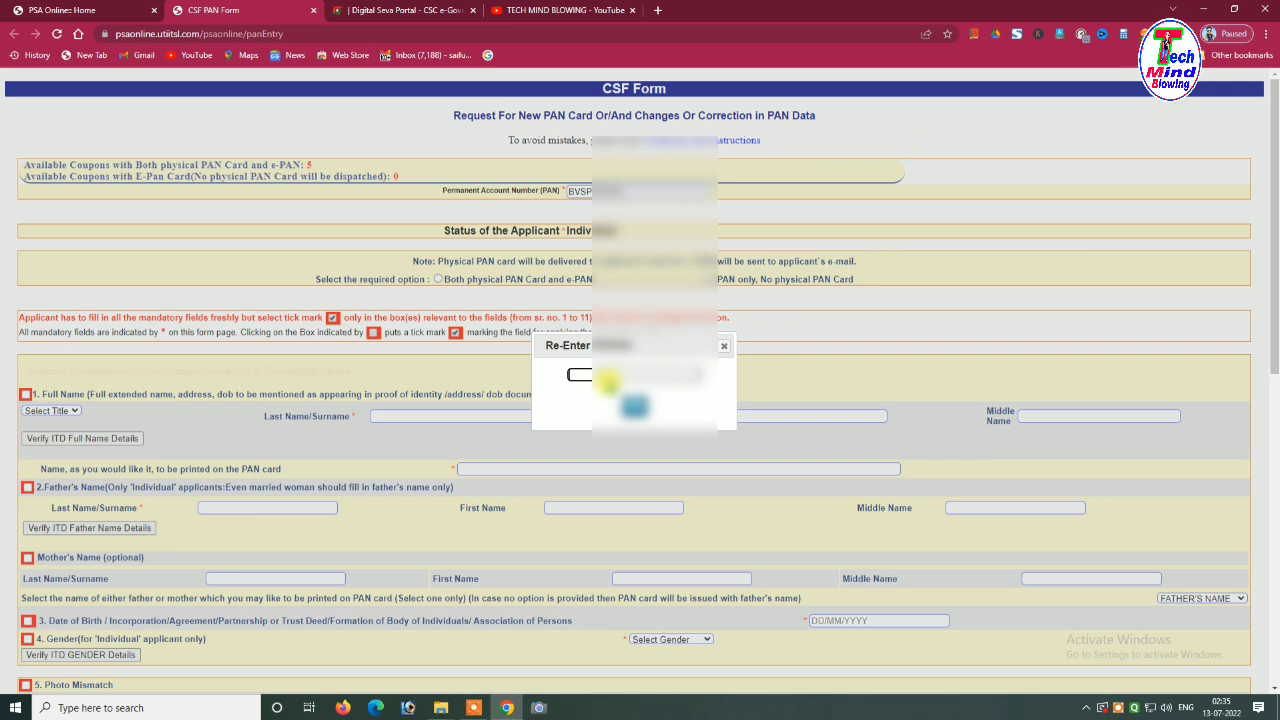
pyautogui.hotkey('ctrl', 'v')
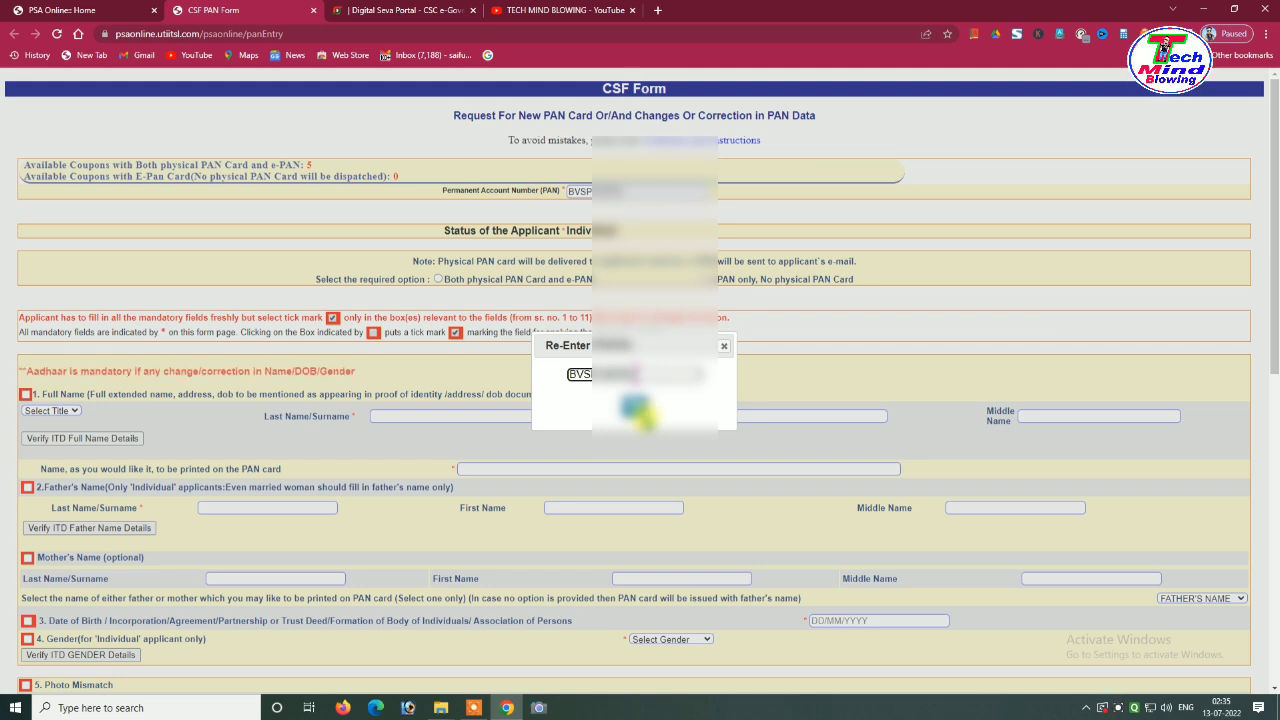
pyautogui.click(636, 407)
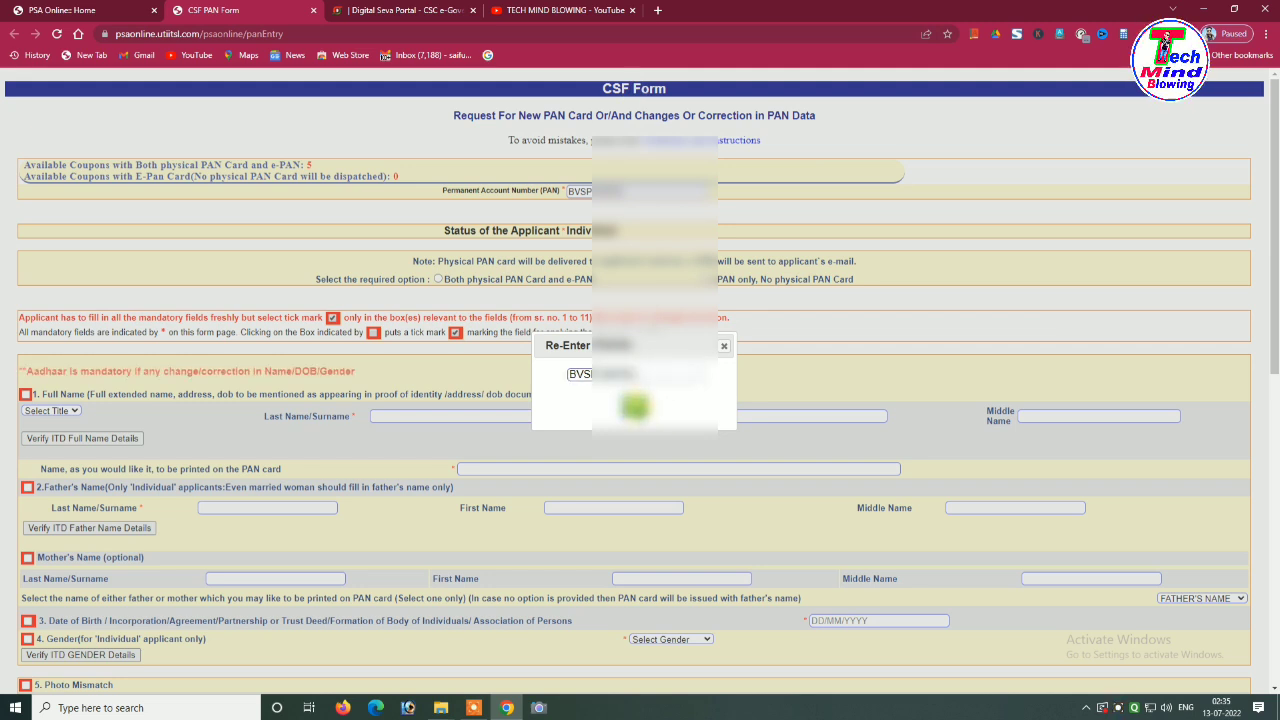
pyautogui.scroll(-2, 700, 334)
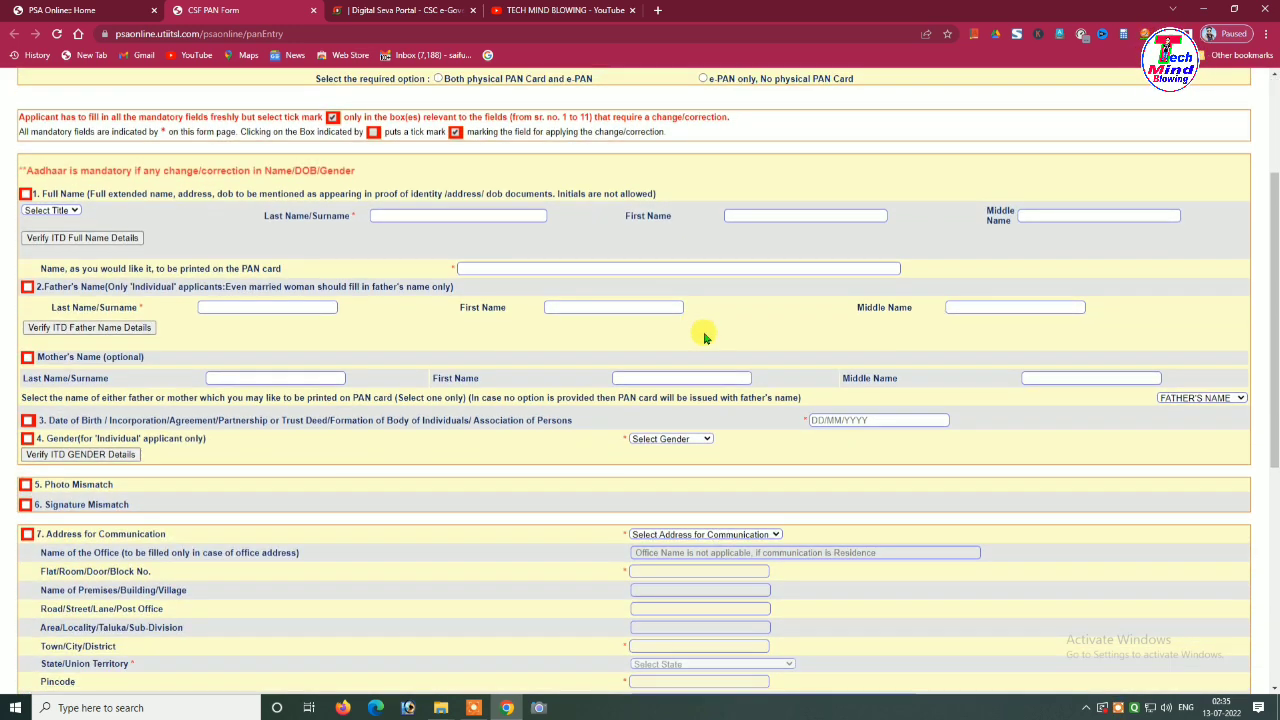
# Choose title SHRI and fetch the applicant's full name via Verify ITD Full Name Details
pyautogui.scroll(-1, 704, 338)
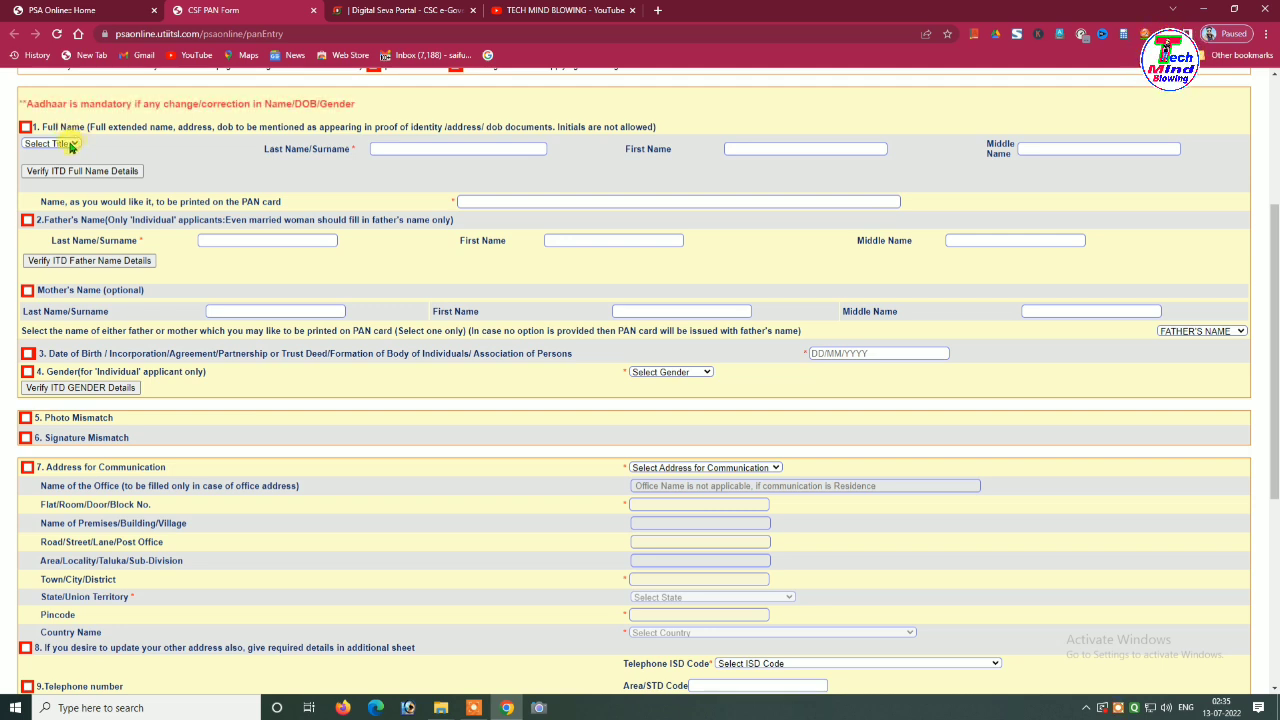
pyautogui.click(71, 147)
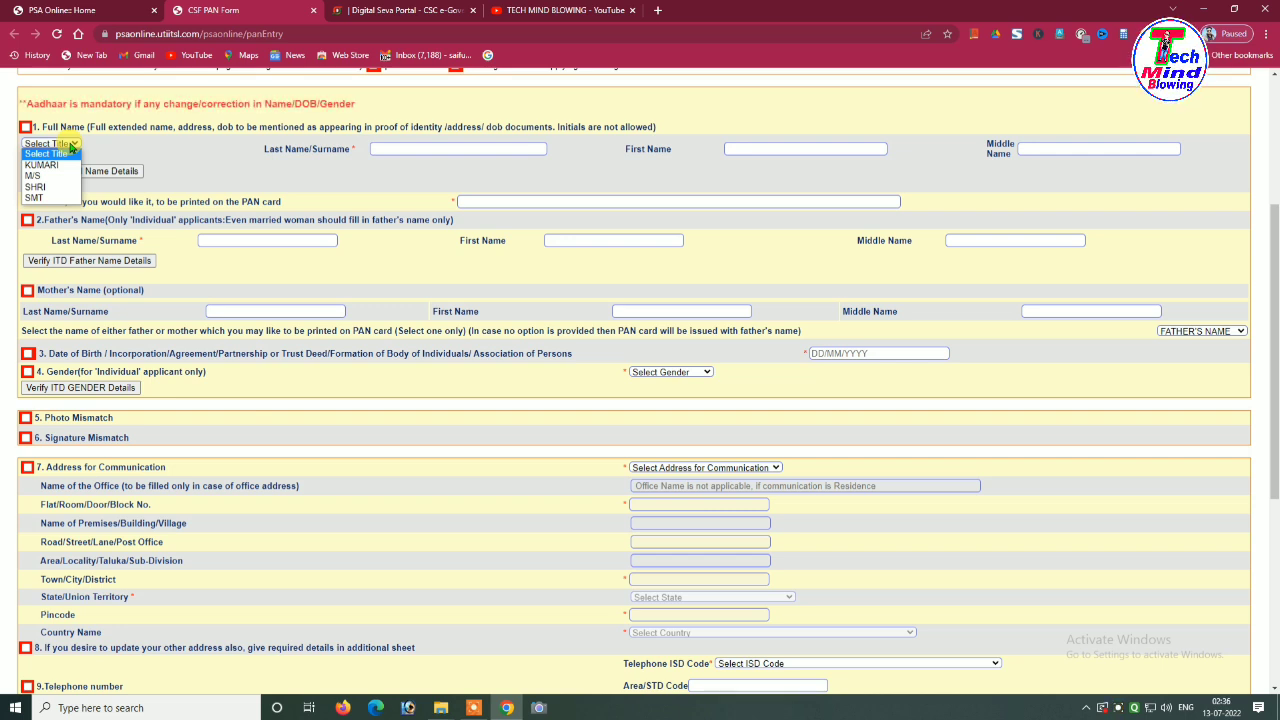
pyautogui.click(38, 189)
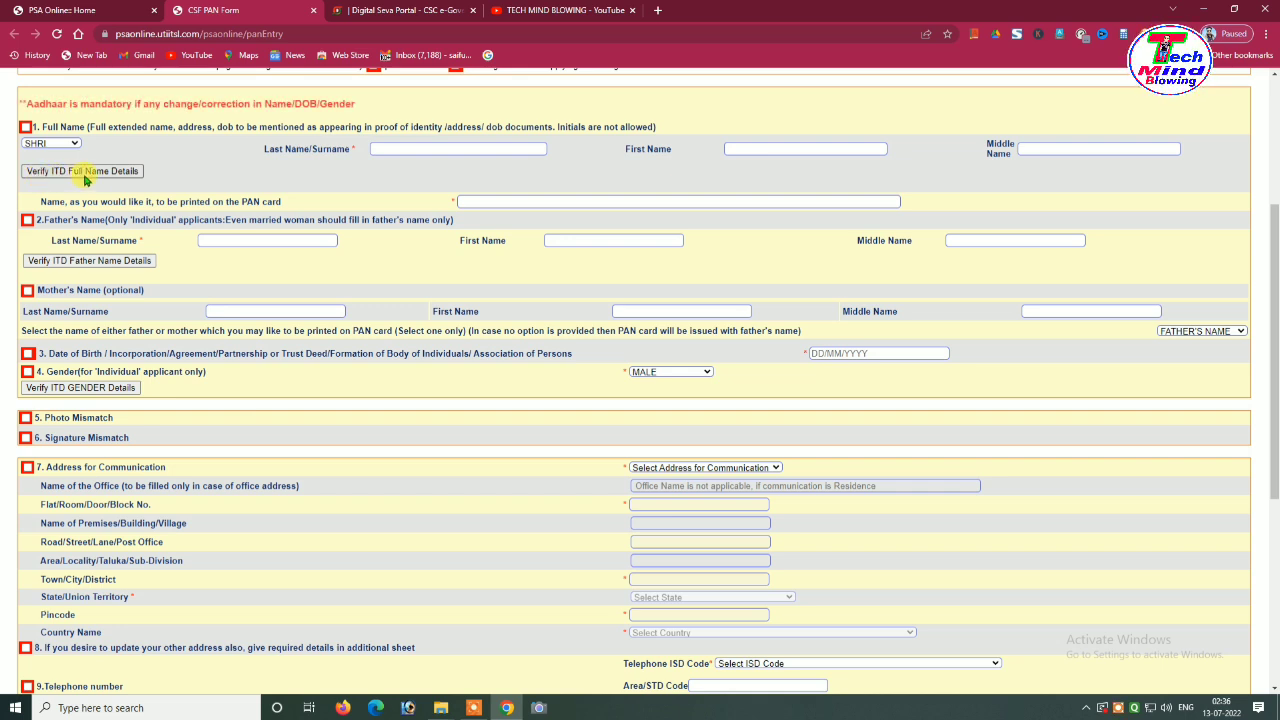
pyautogui.click(85, 171)
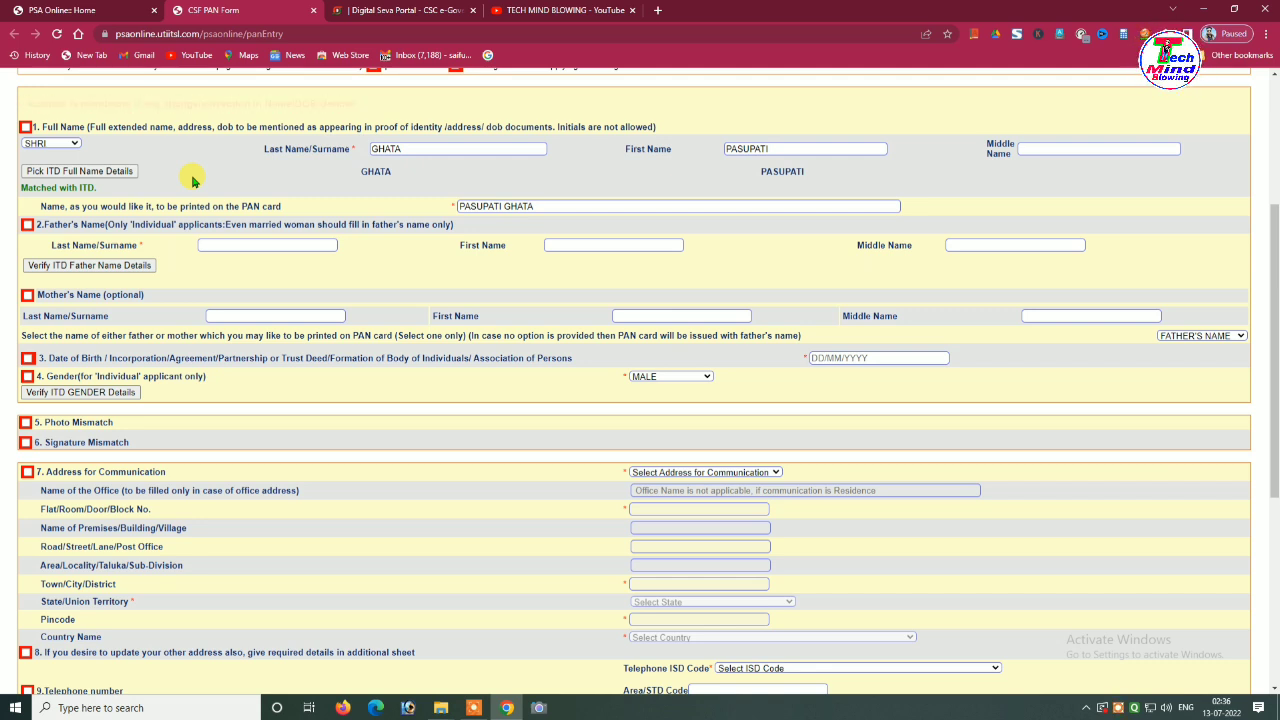
pyautogui.scroll(-1, 193, 180)
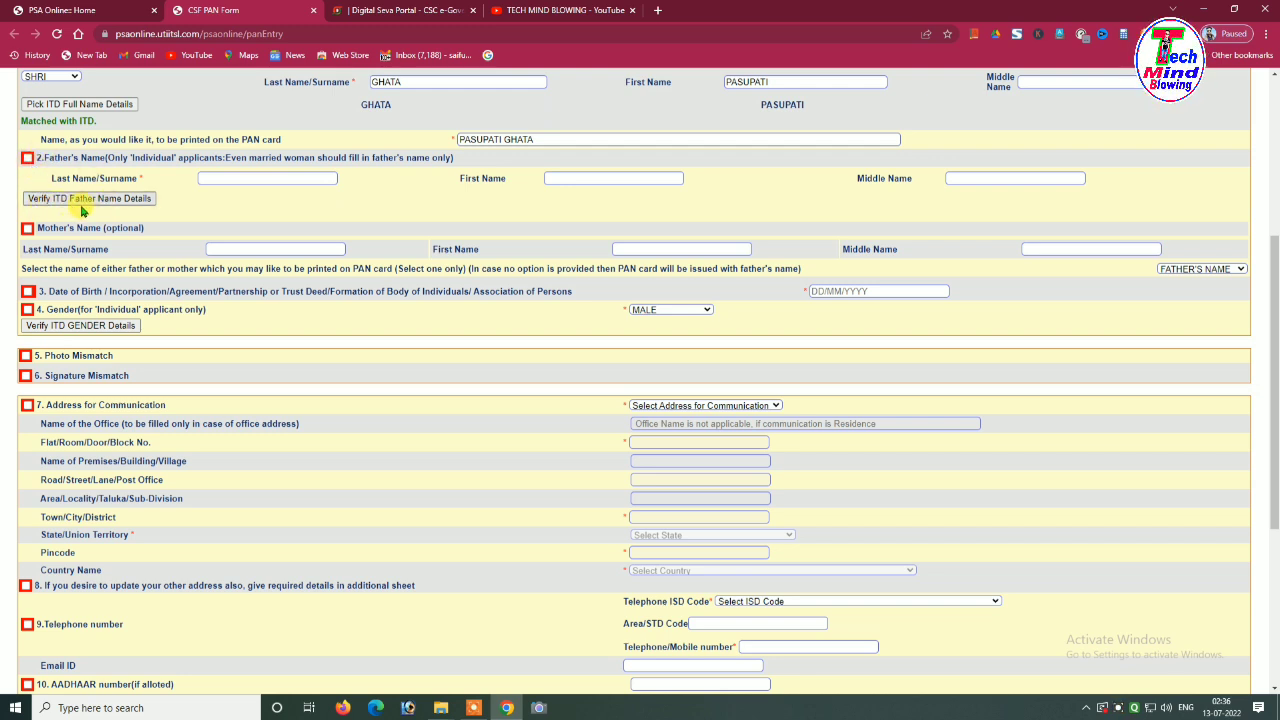
# Fetch the father's name from ITD records
pyautogui.click(120, 201)
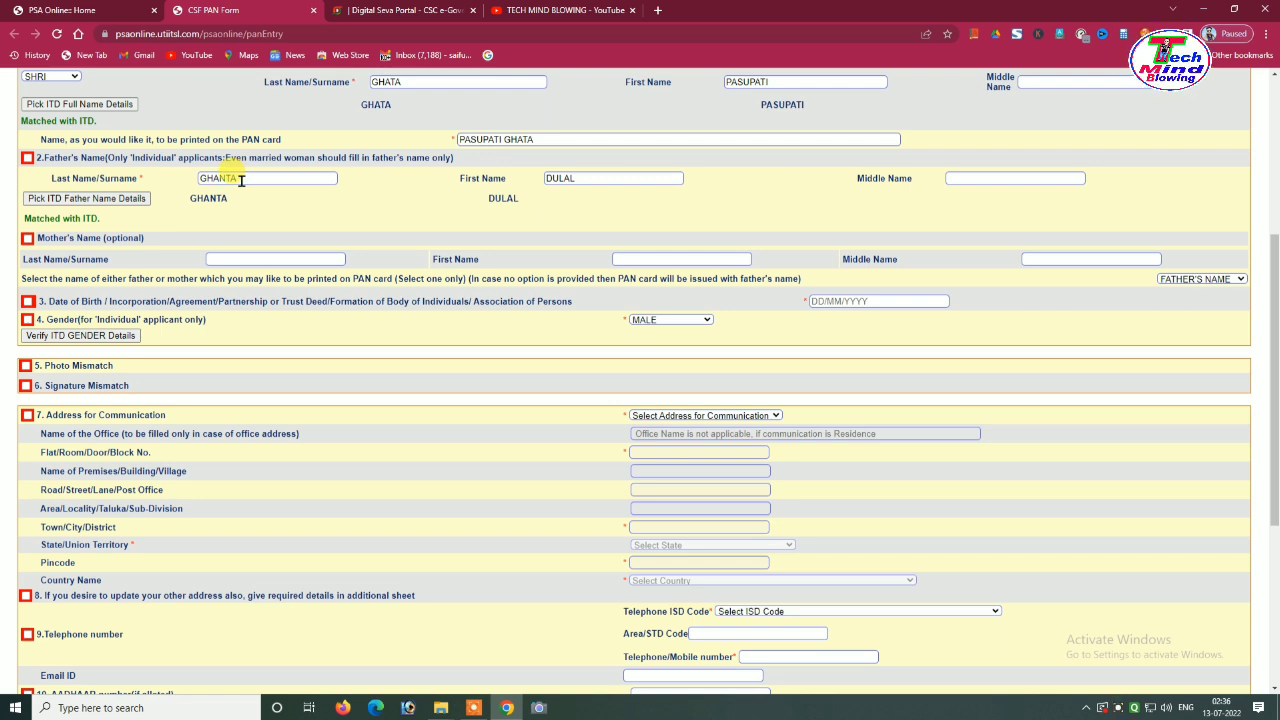
pyautogui.scroll(2, 380, 180)
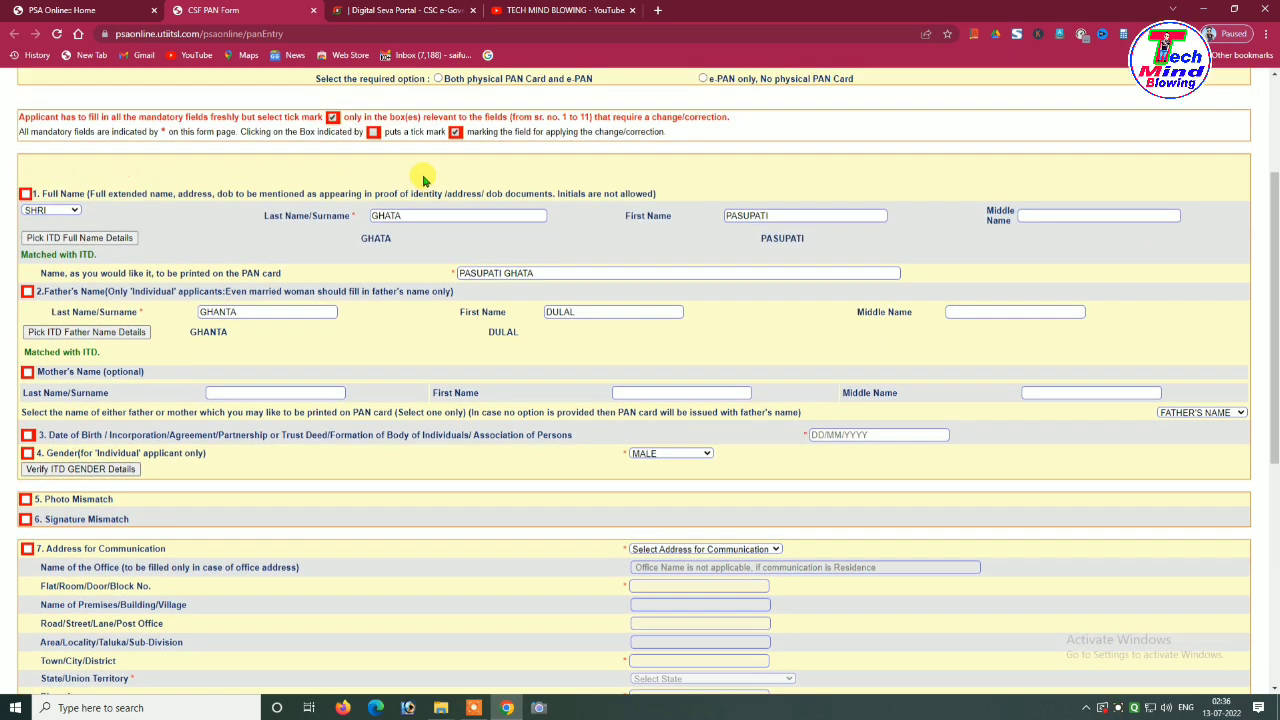
pyautogui.scroll(-1, 330, 277)
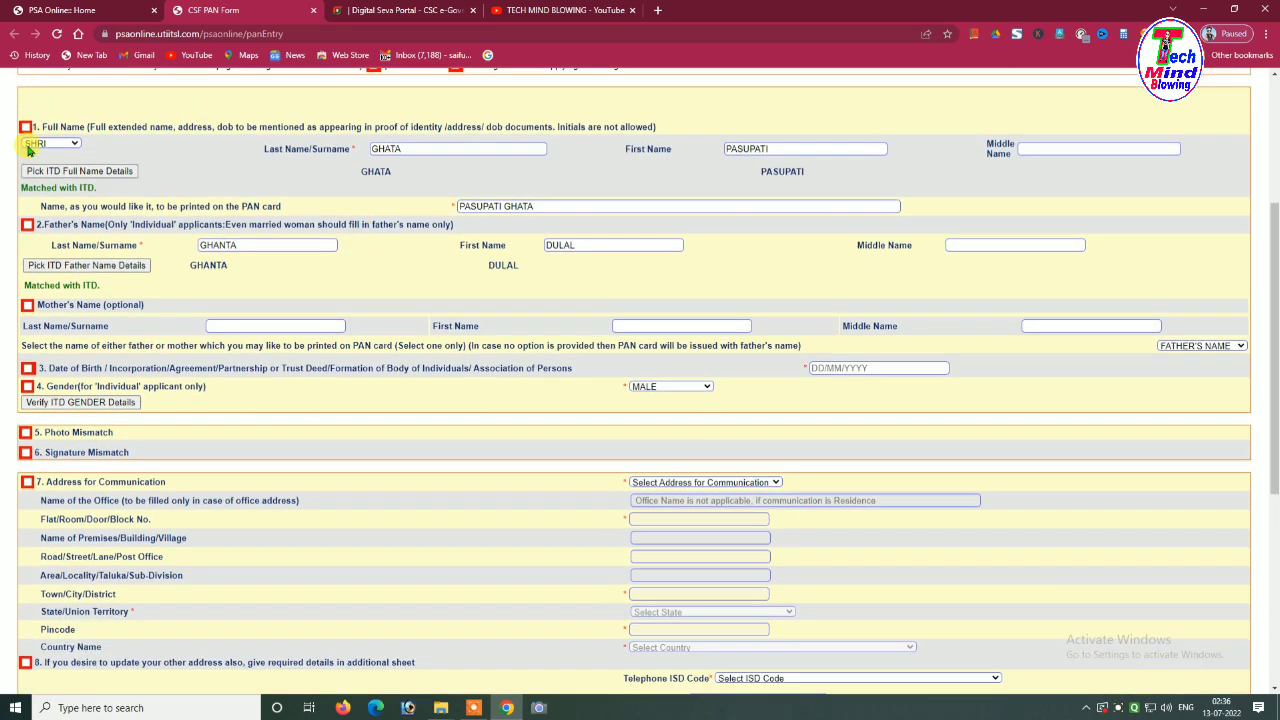
pyautogui.scroll(-6, 34, 380)
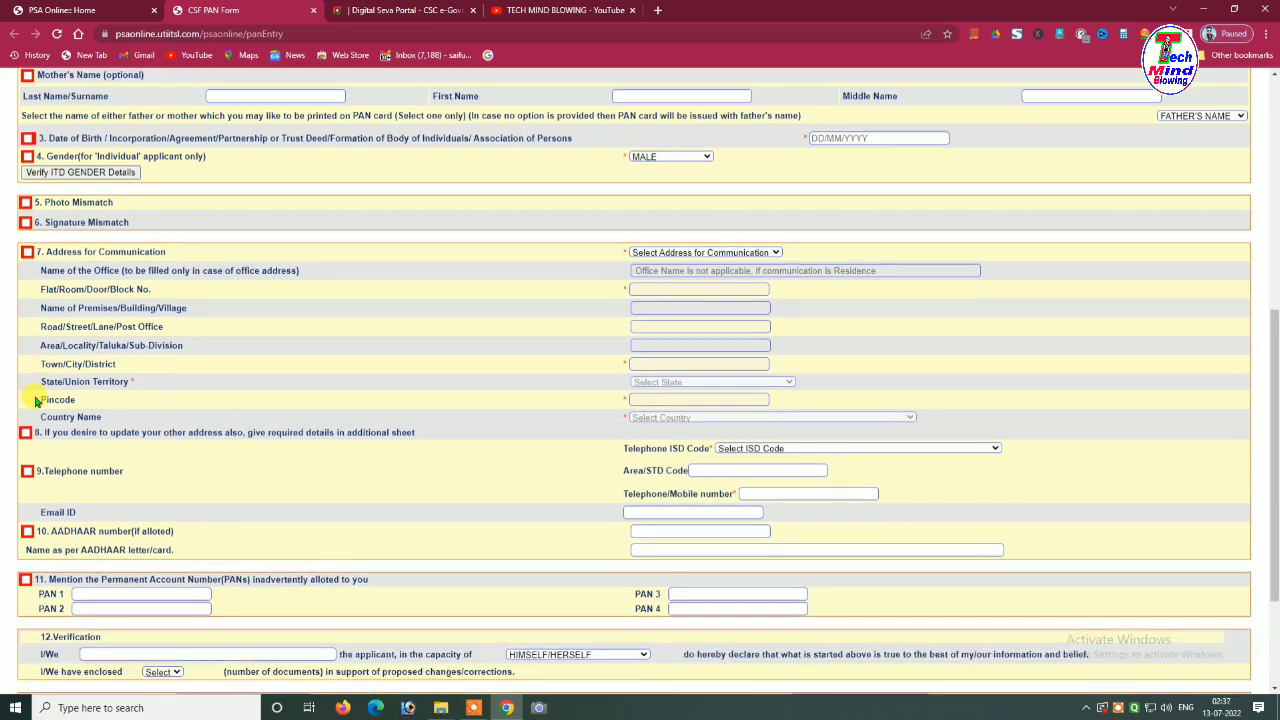
pyautogui.scroll(7, 171, 222)
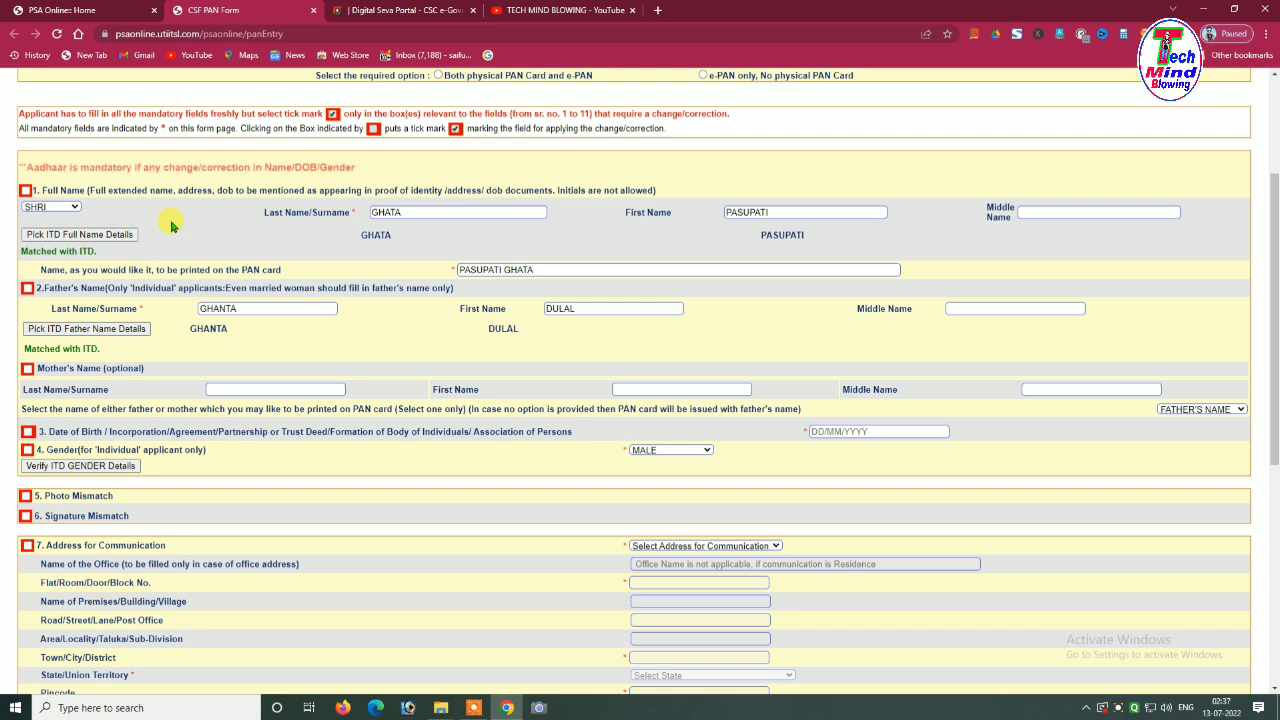
pyautogui.scroll(-2, 171, 226)
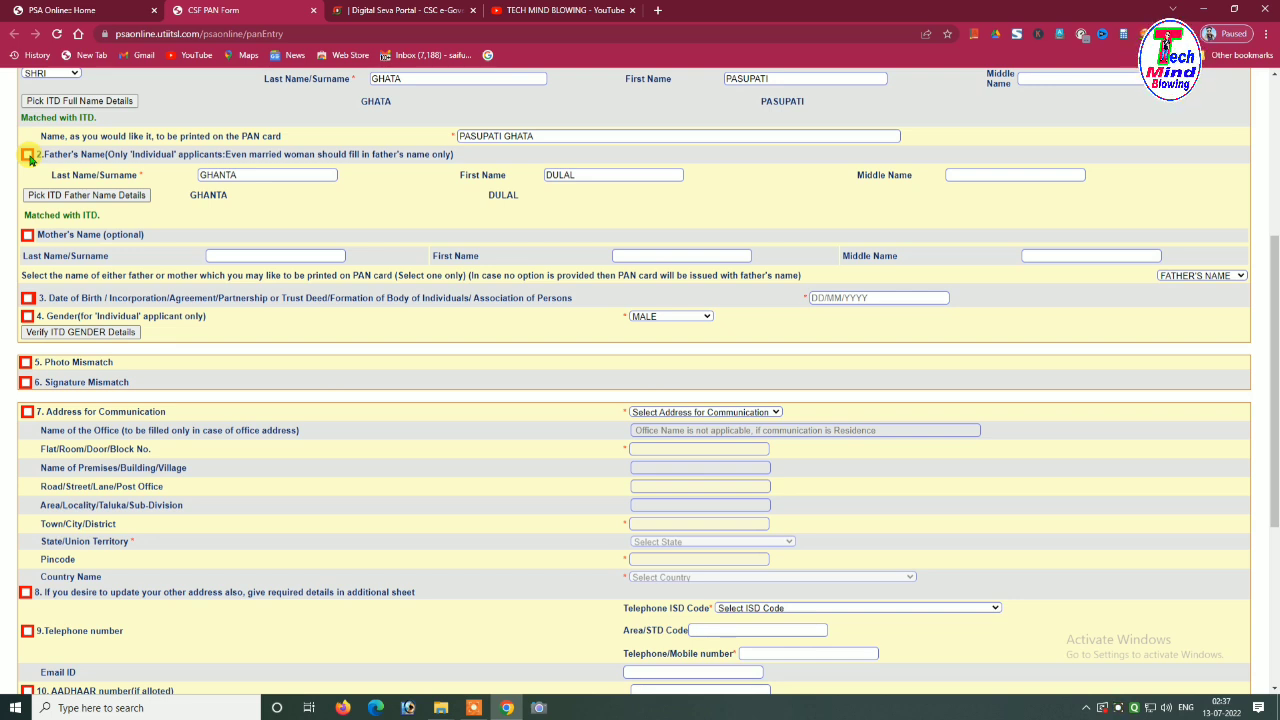
# Mark Father's Name for correction and replace the father's surname with the corrected spelling
pyautogui.click(28, 155)
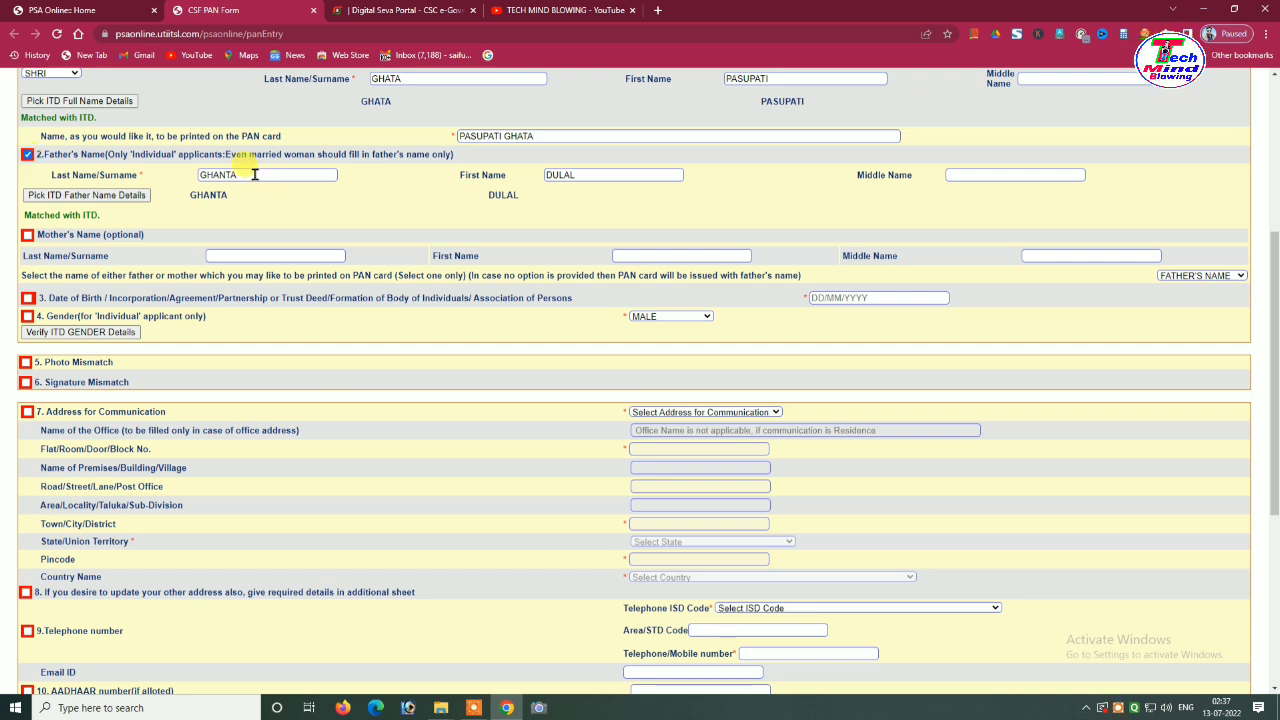
pyautogui.moveTo(255, 175); pyautogui.dragTo(203, 172)
pyautogui.write('G')
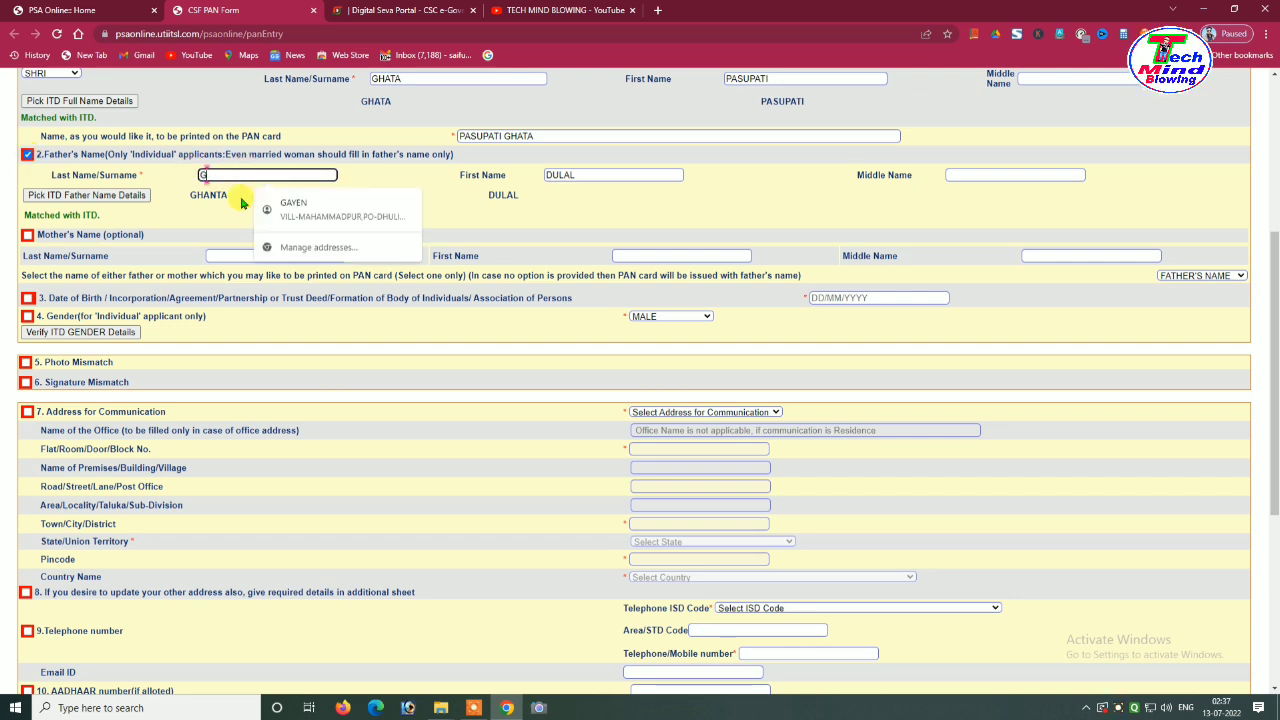
pyautogui.write('HATA')
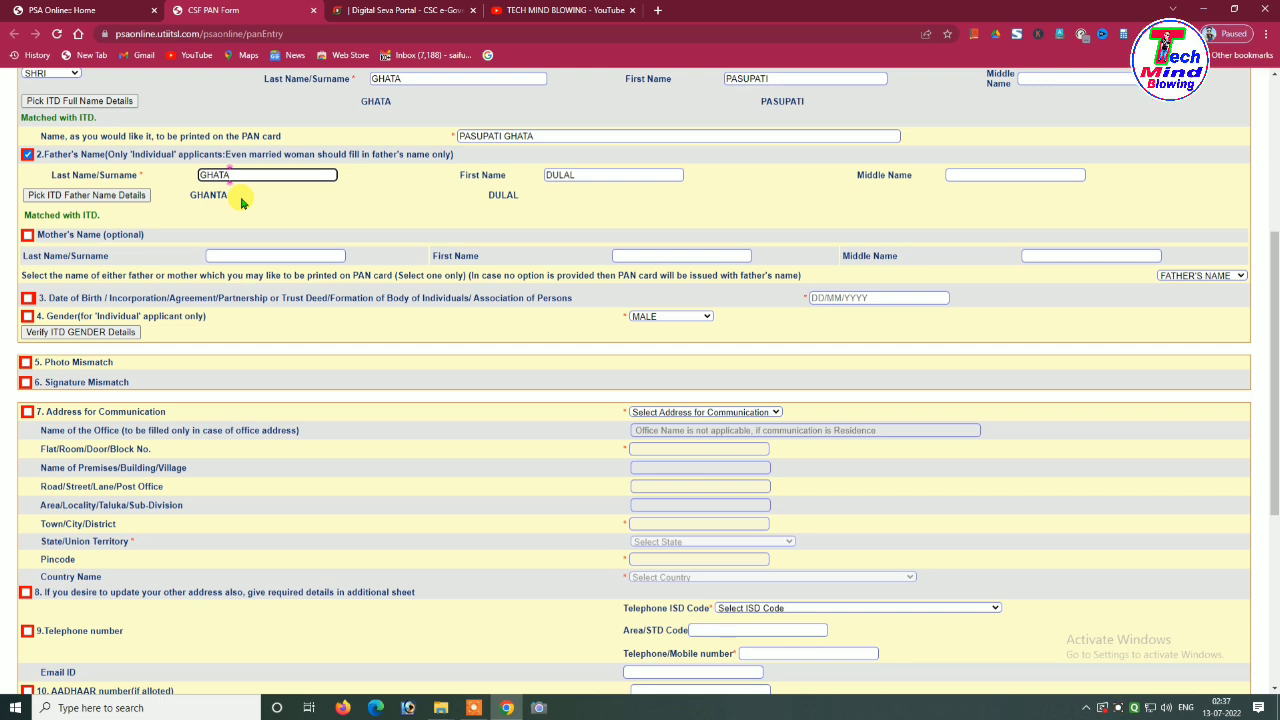
pyautogui.click(404, 200)
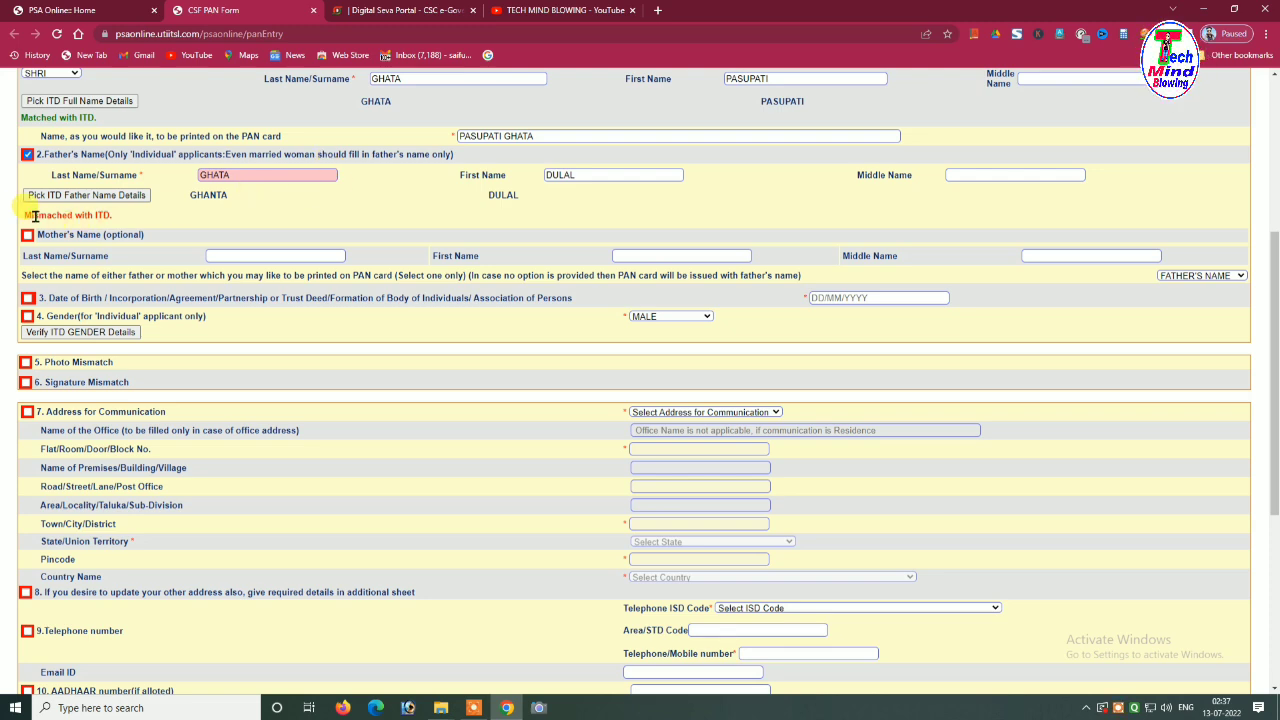
# Fill in the applicant's date of birth and verify gender MALE against ITD records
pyautogui.scroll(-1, 15, 210)
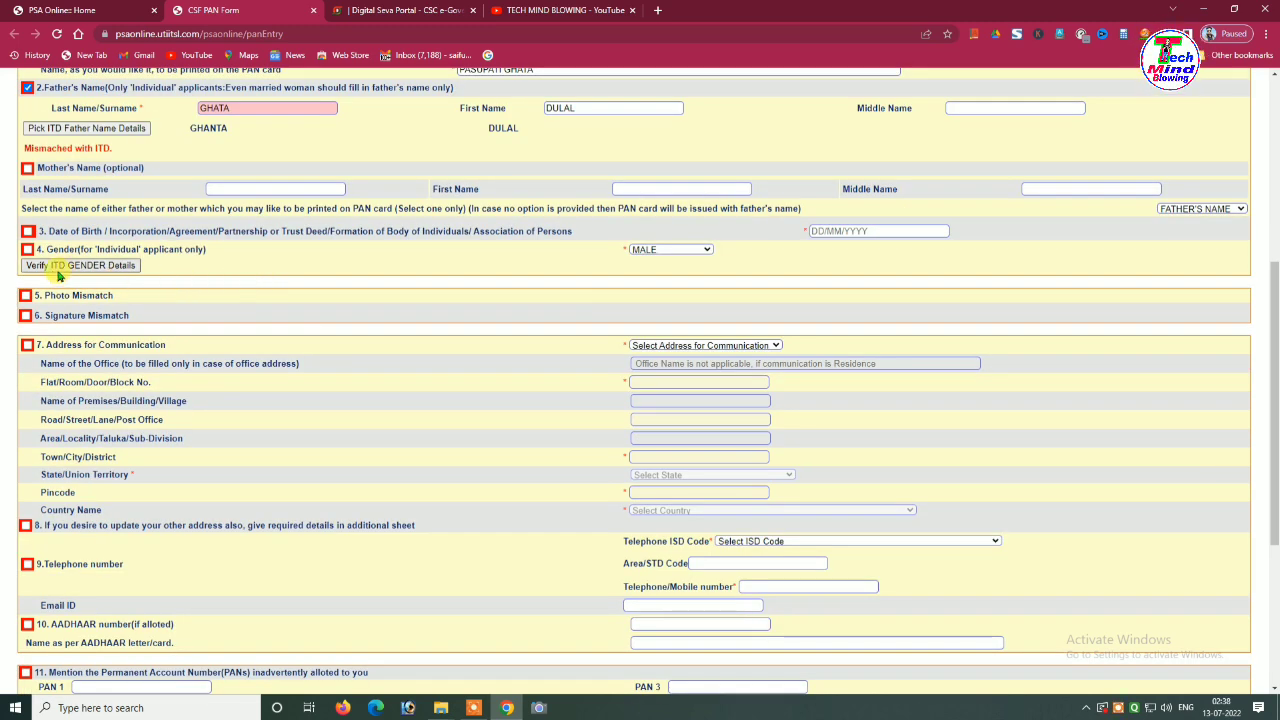
pyautogui.click(813, 232)
pyautogui.scroll(-3, 1000, 120)
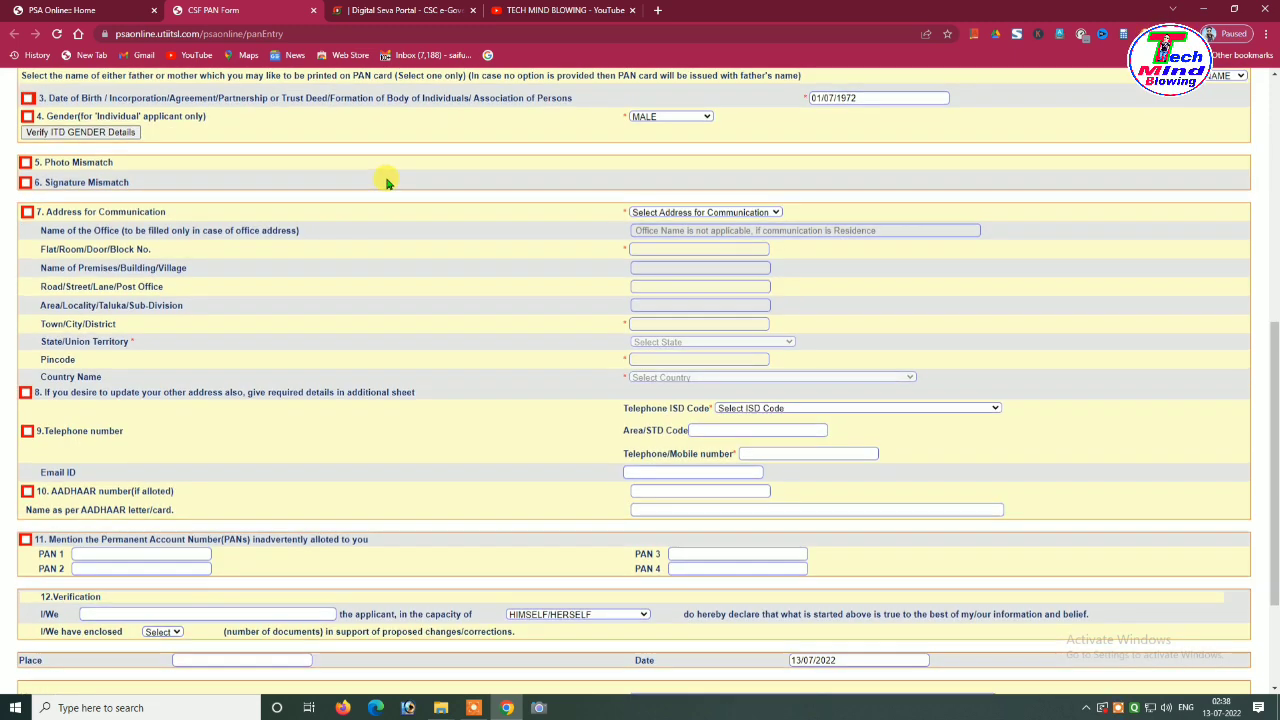
pyautogui.scroll(2, 386, 180)
pyautogui.scroll(-1, 190, 190)
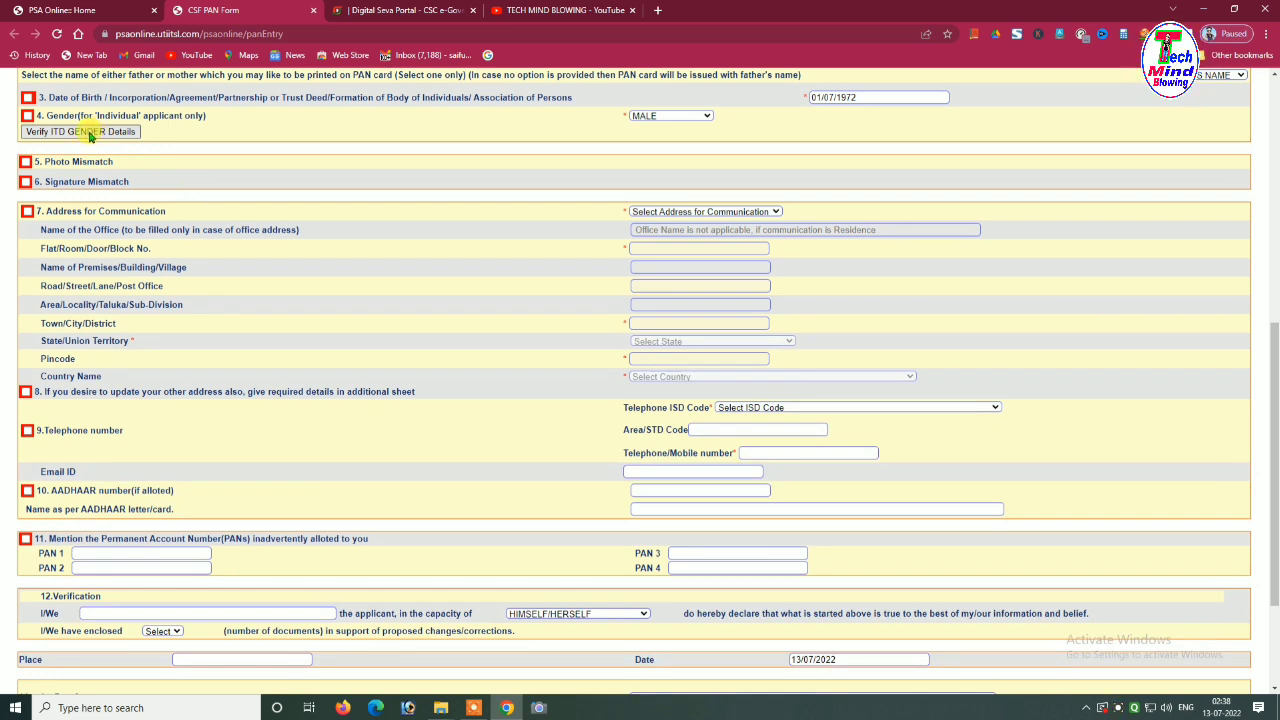
pyautogui.click(100, 134)
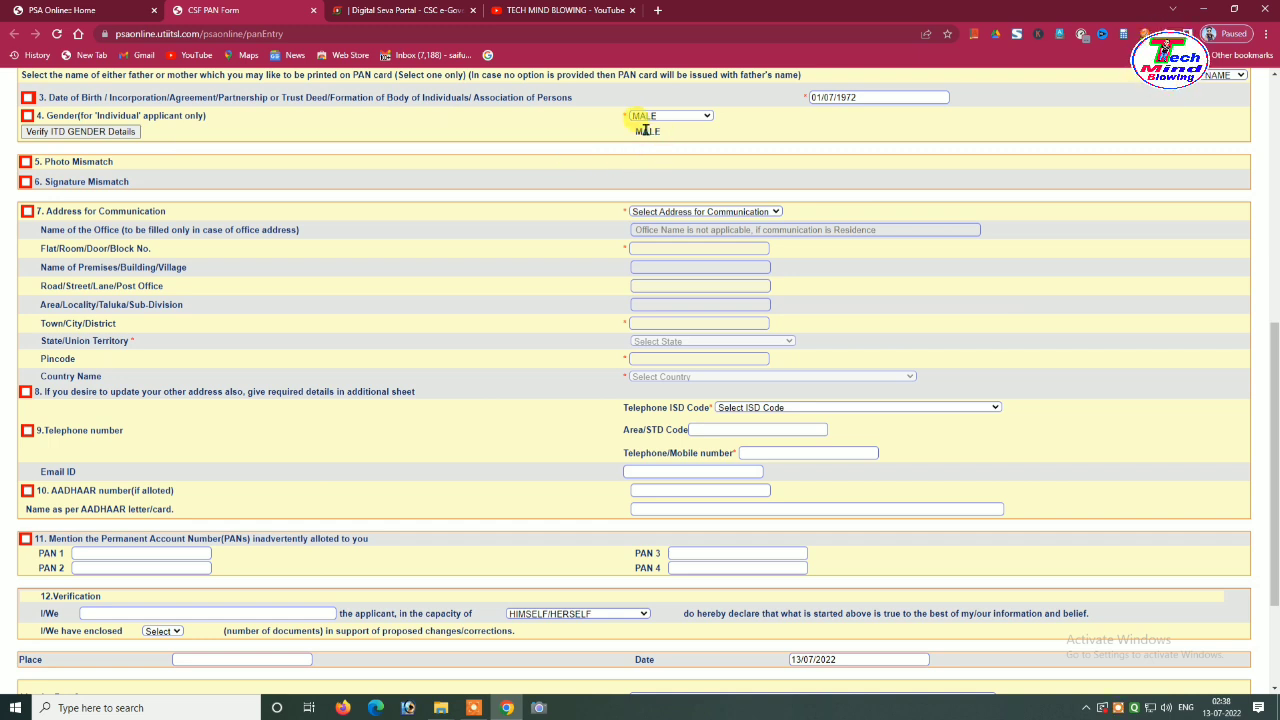
pyautogui.scroll(-1, 640, 138)
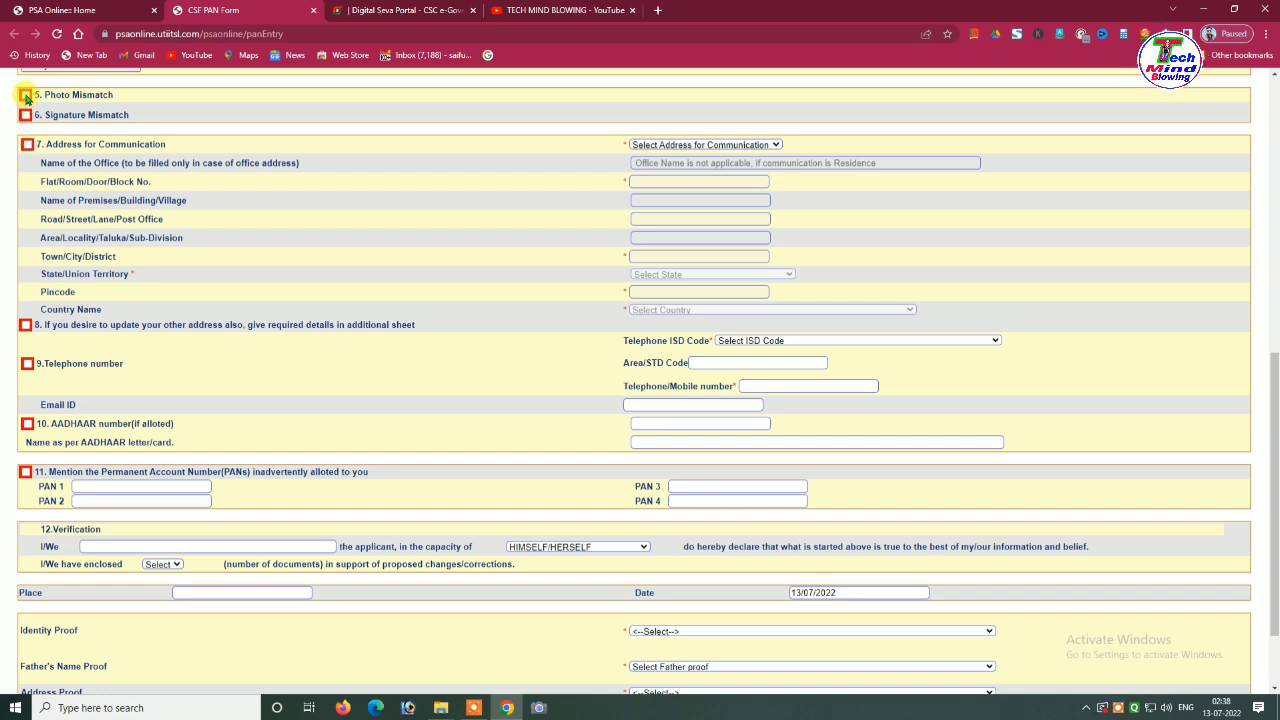
# Tick items 5 Photo Mismatch, 6 Signature Mismatch, 7 Address for Communication and 9 Telephone number
pyautogui.click(25, 95)
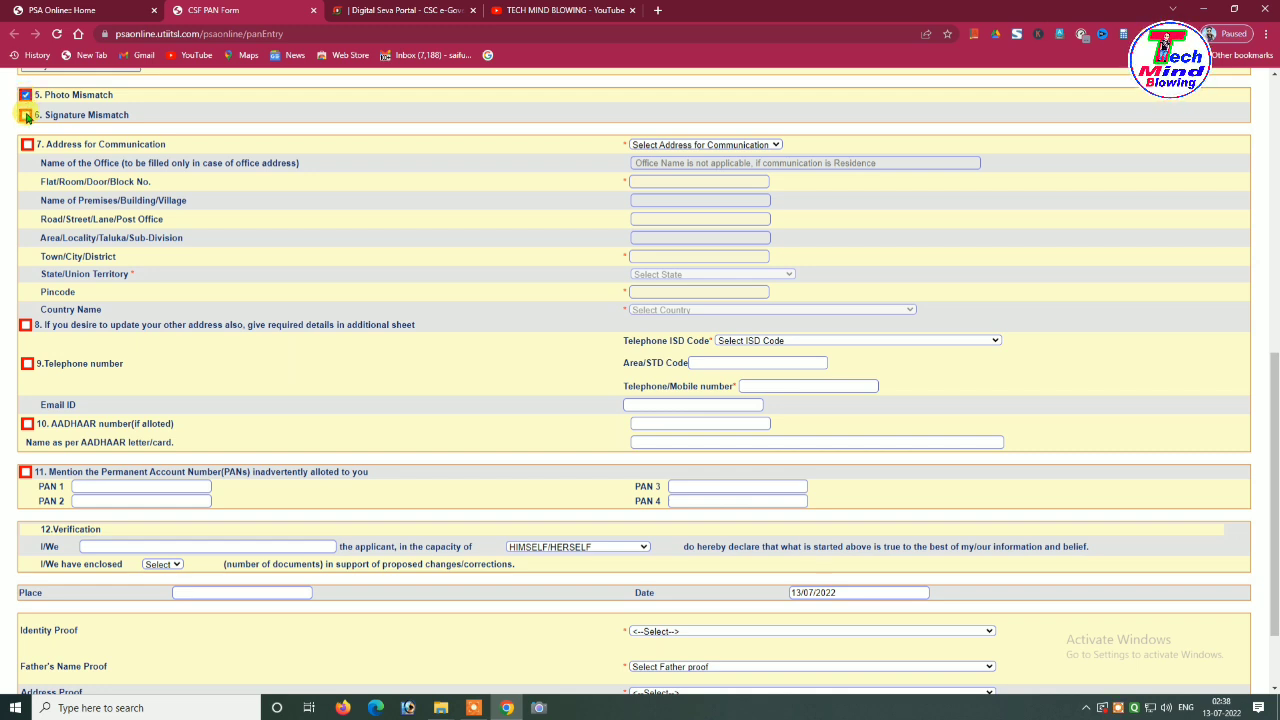
pyautogui.click(25, 115)
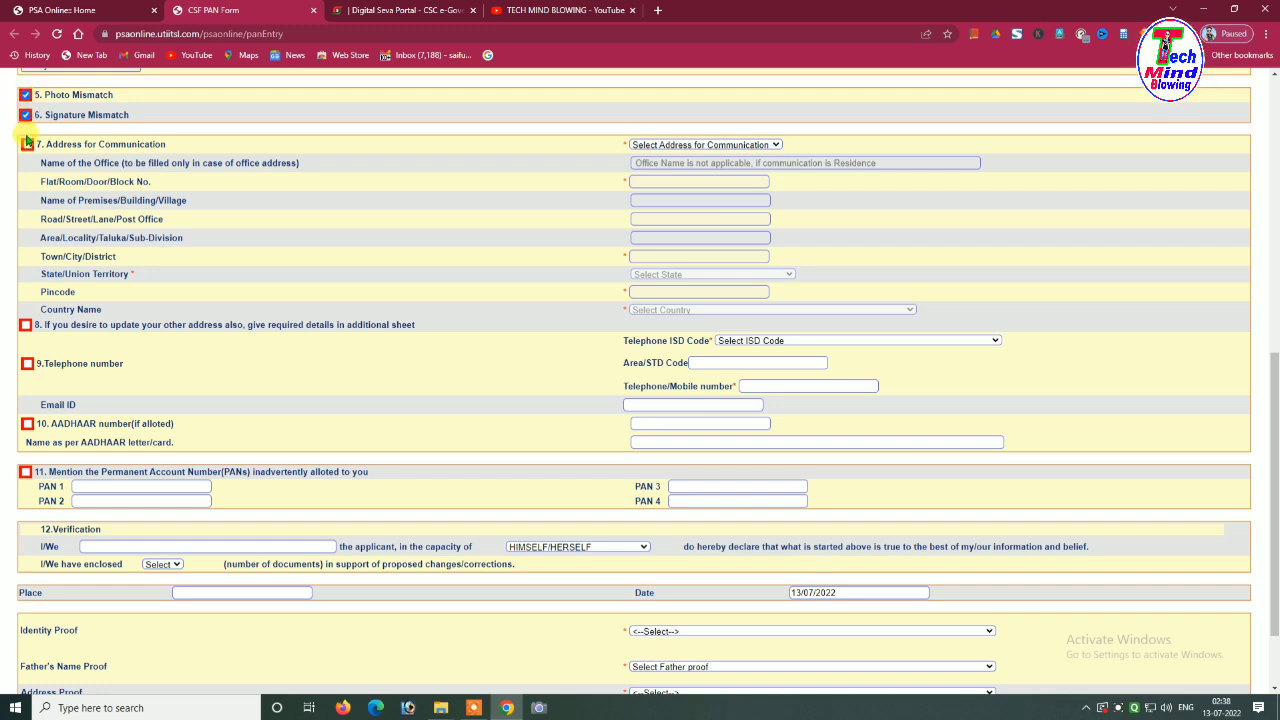
pyautogui.click(27, 145)
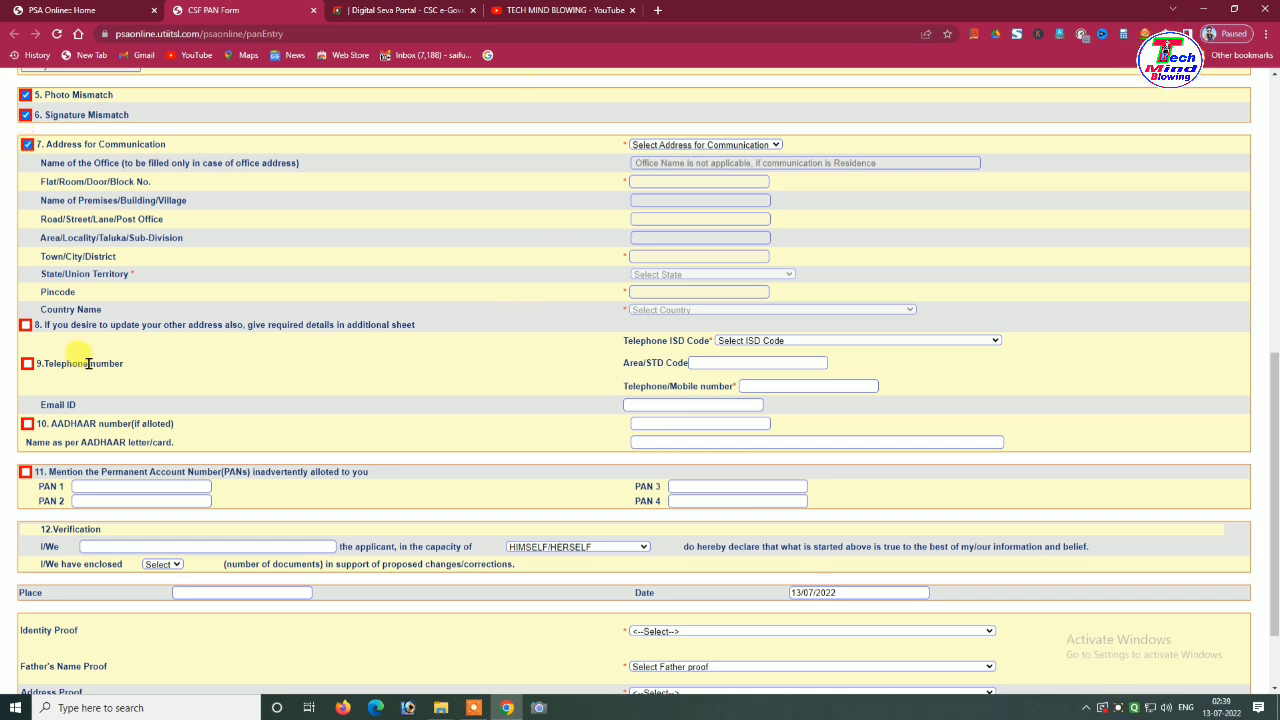
pyautogui.click(27, 365)
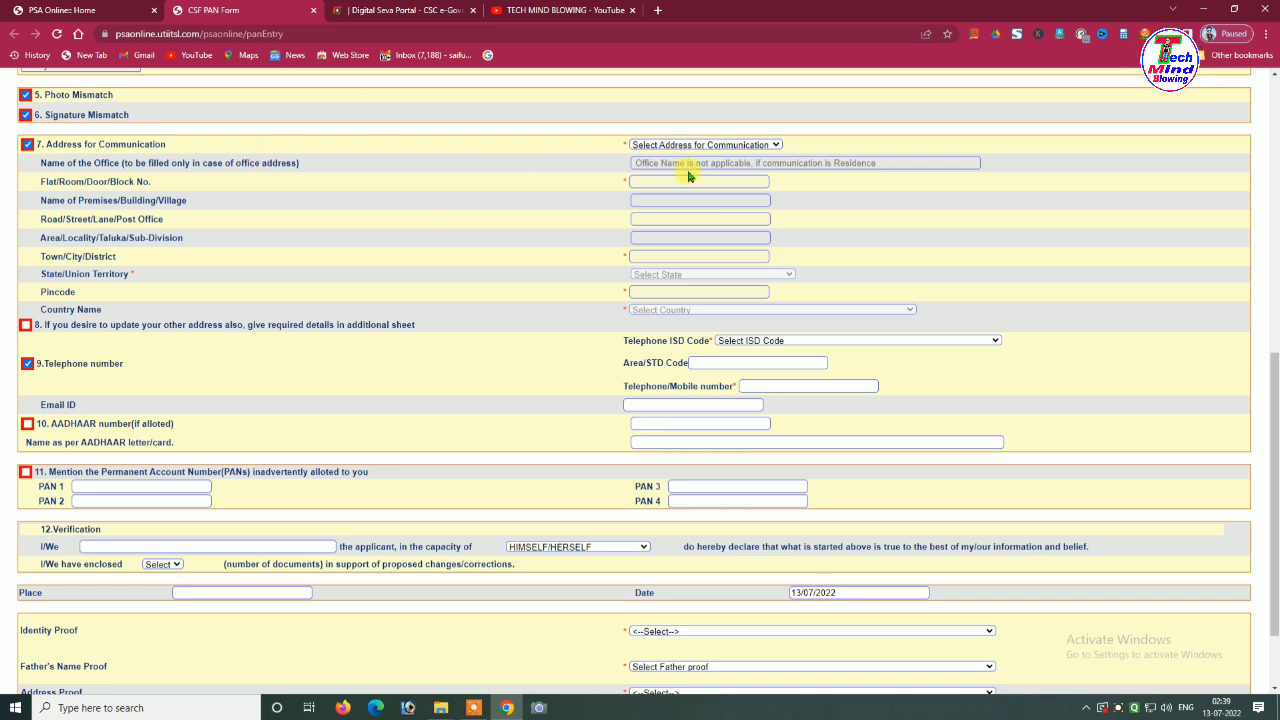
# Set the communication address type to RESIDENCE, state WEST BENGAL and country INDIA
pyautogui.click(744, 146)
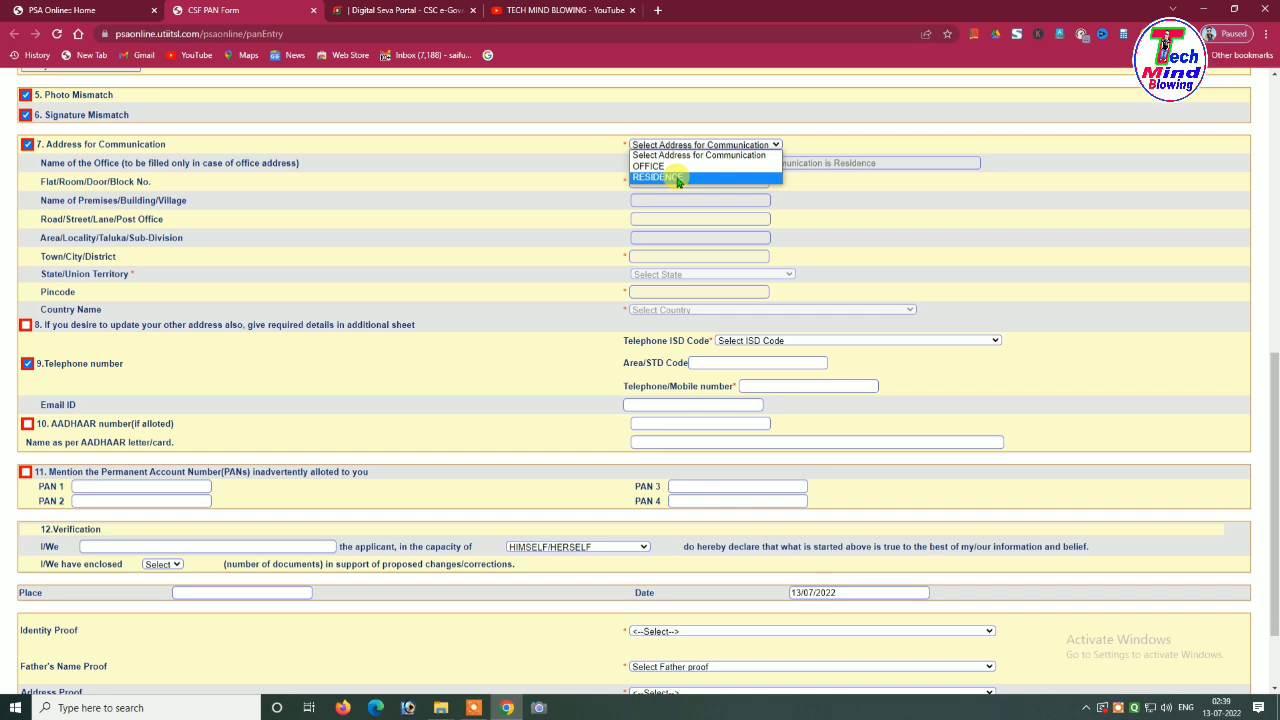
pyautogui.click(678, 178)
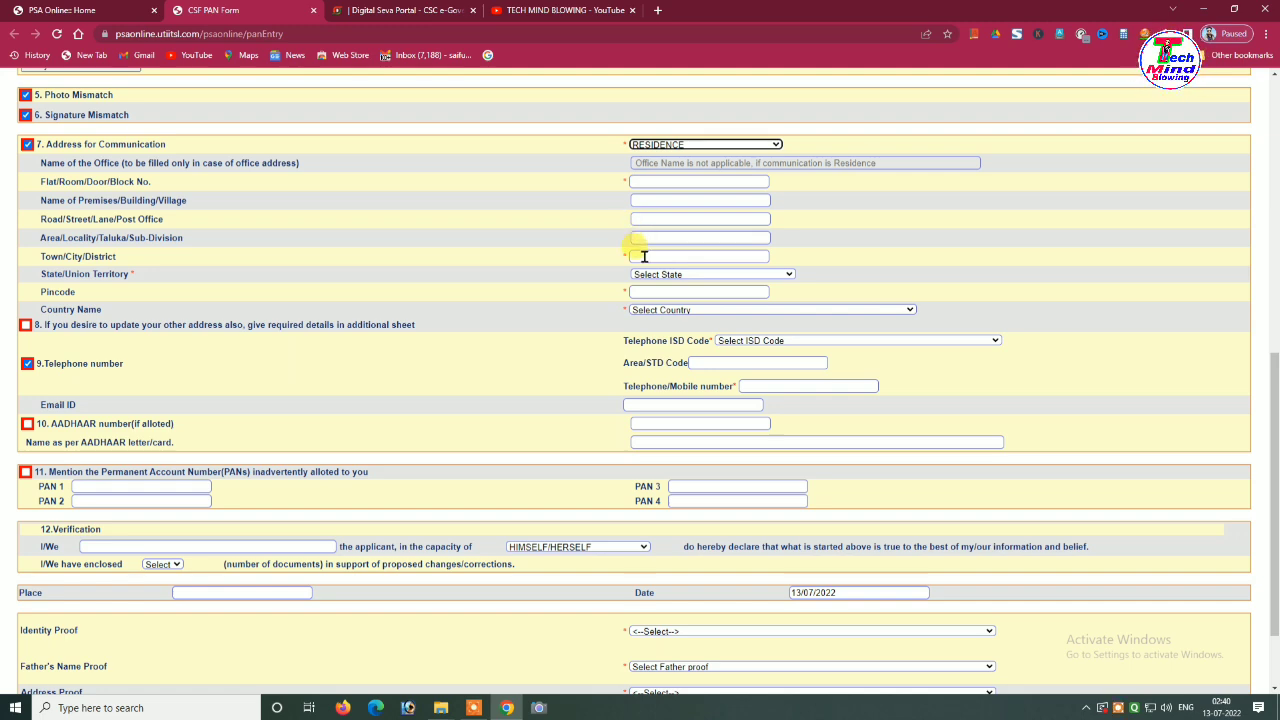
pyautogui.scroll(-1, 686, 271)
pyautogui.scroll(-2, 686, 271)
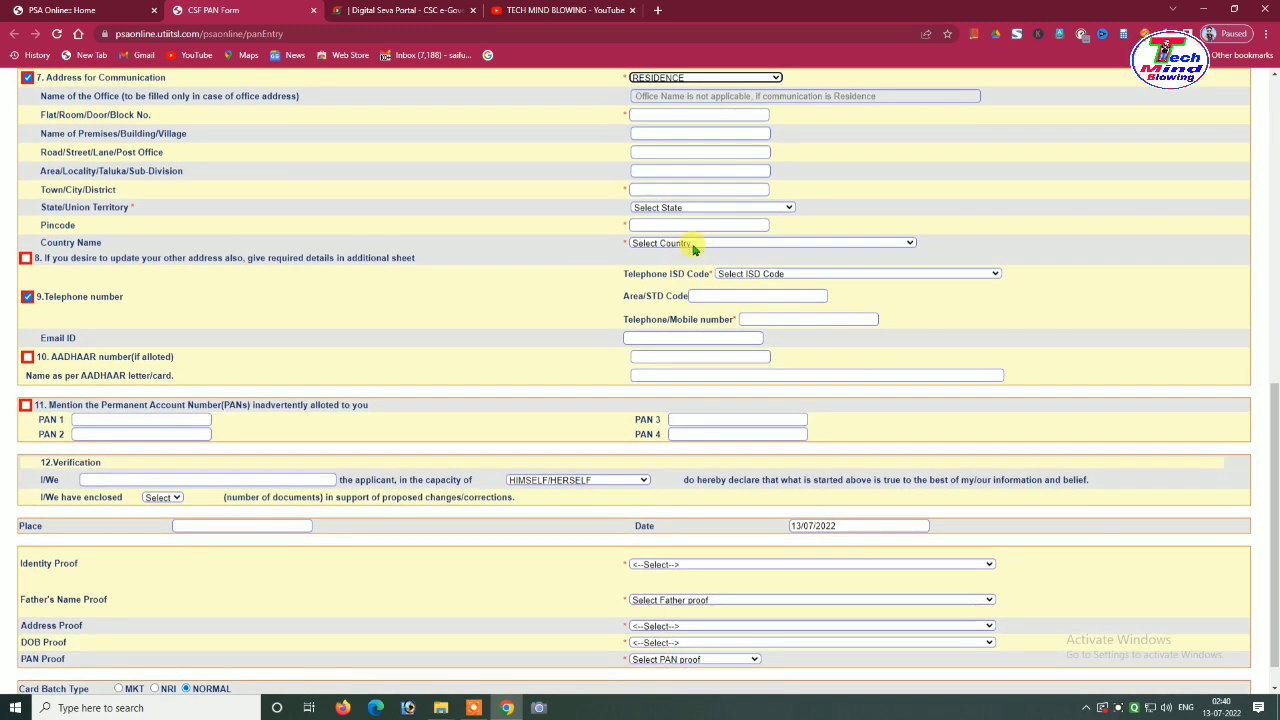
pyautogui.scroll(3, 693, 211)
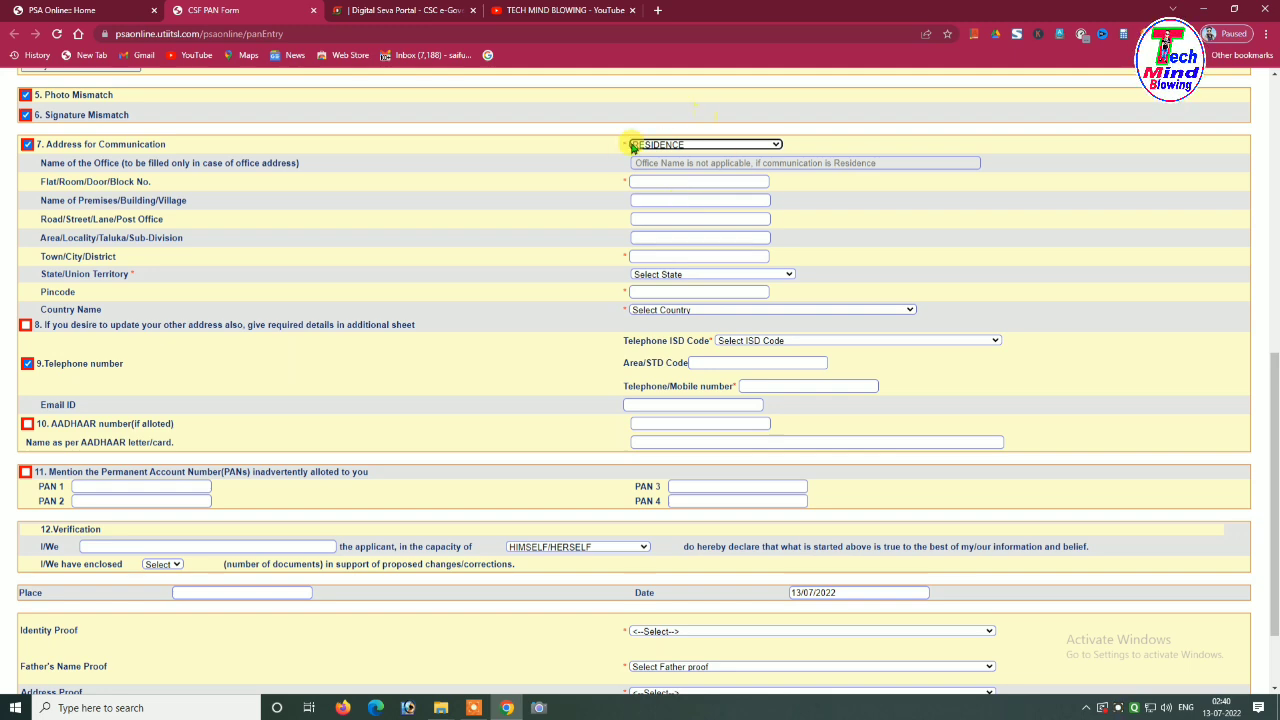
pyautogui.scroll(-3, 729, 214)
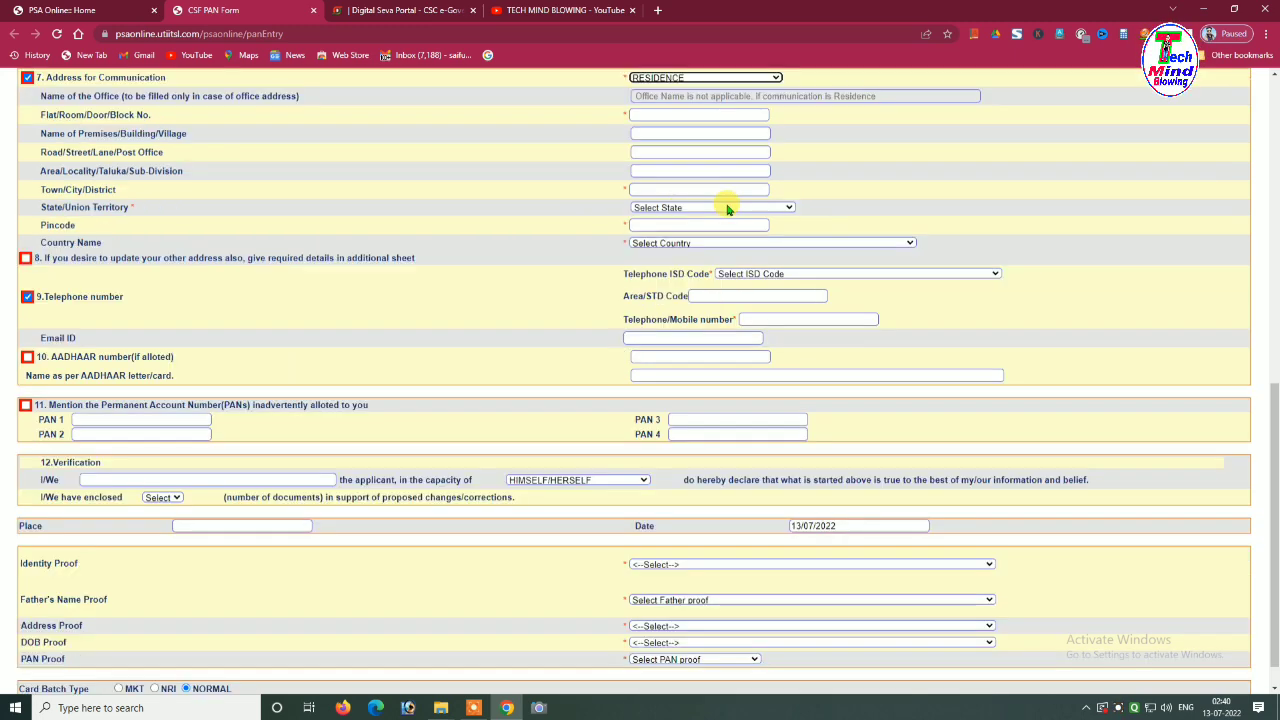
pyautogui.click(729, 207)
pyautogui.scroll(-3, 704, 356)
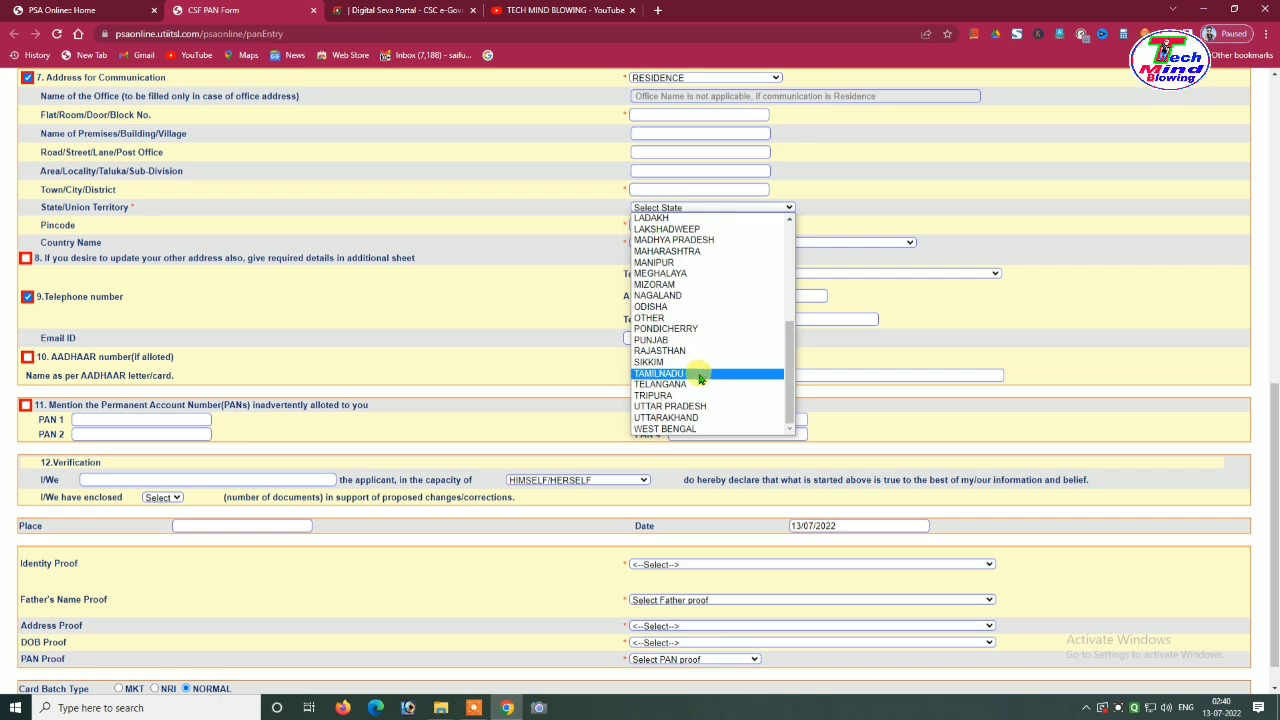
pyautogui.click(692, 430)
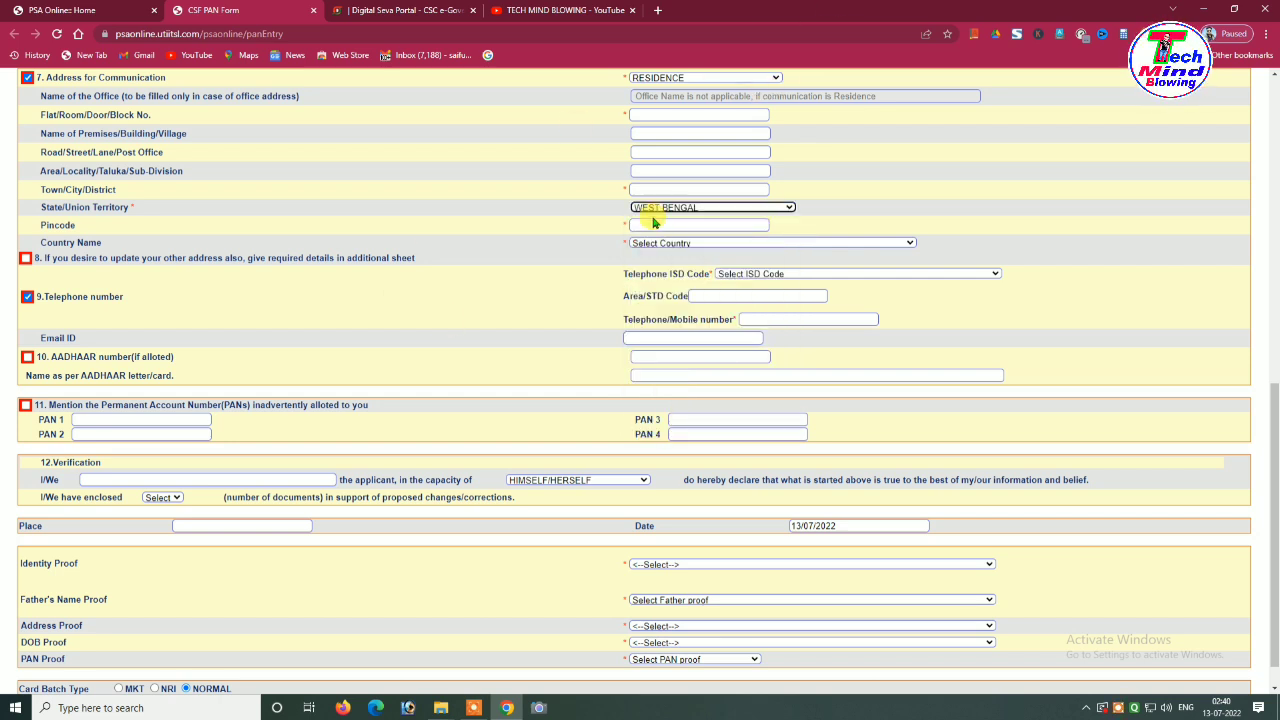
pyautogui.click(686, 245)
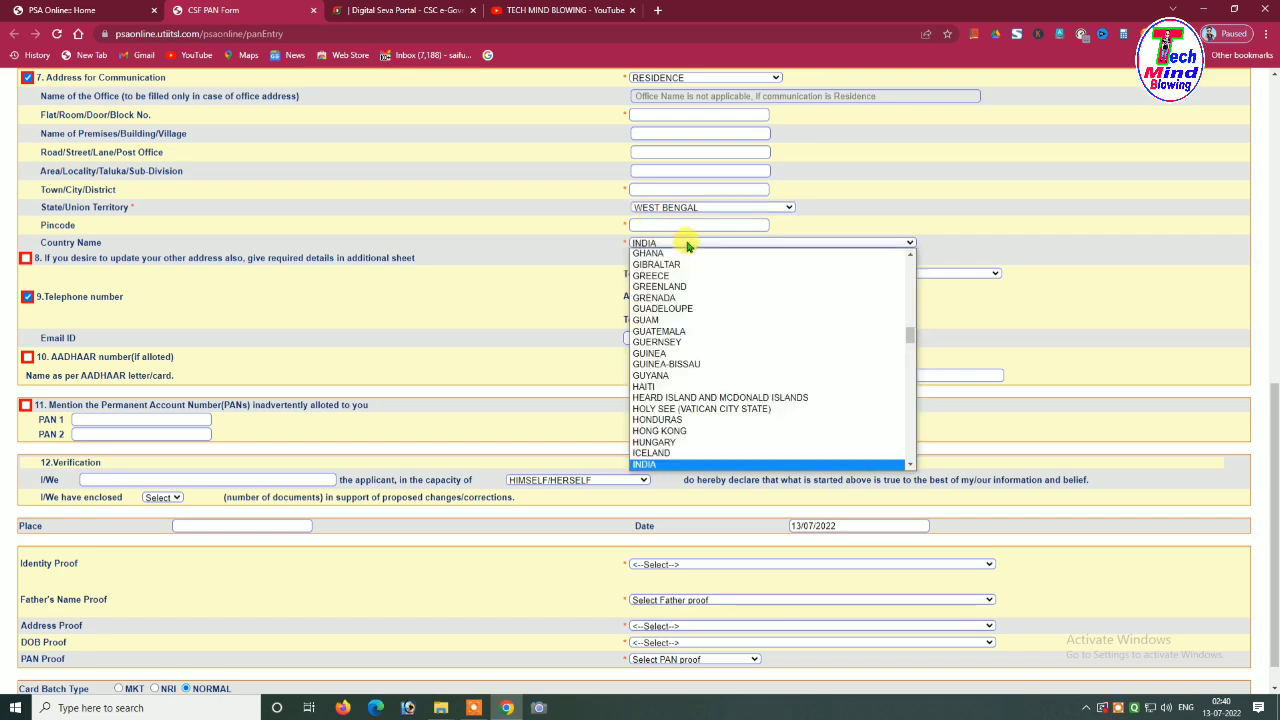
pyautogui.click(645, 464)
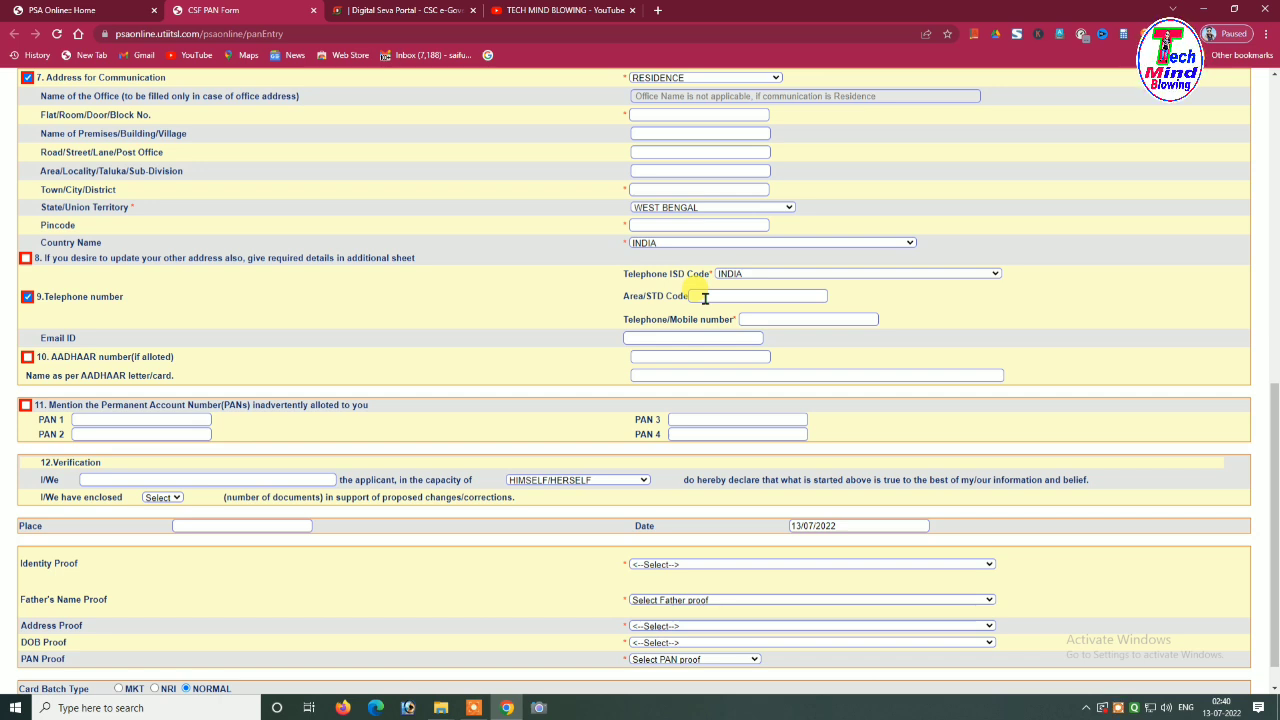
pyautogui.scroll(-1, 650, 301)
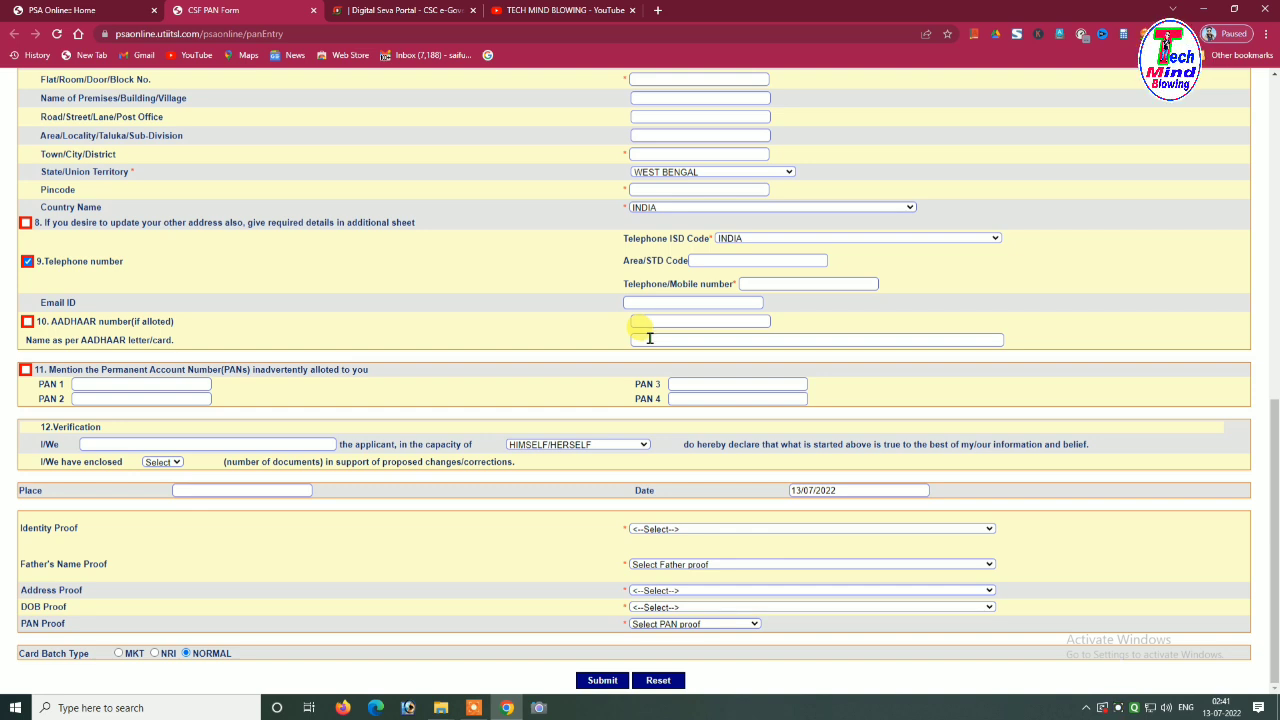
# Enter the name as per Aadhaar and paste the declarant's name into the 12. Verification section
pyautogui.click(649, 338)
pyautogui.click(588, 330)
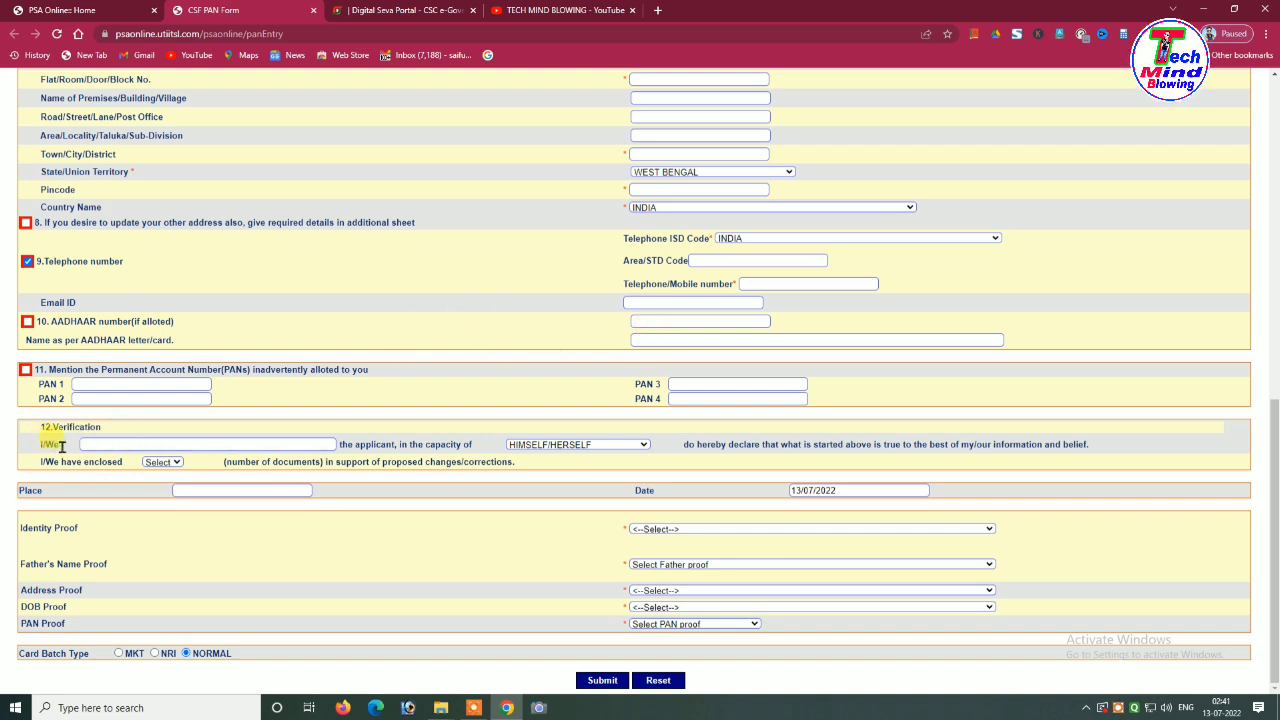
pyautogui.click(105, 447)
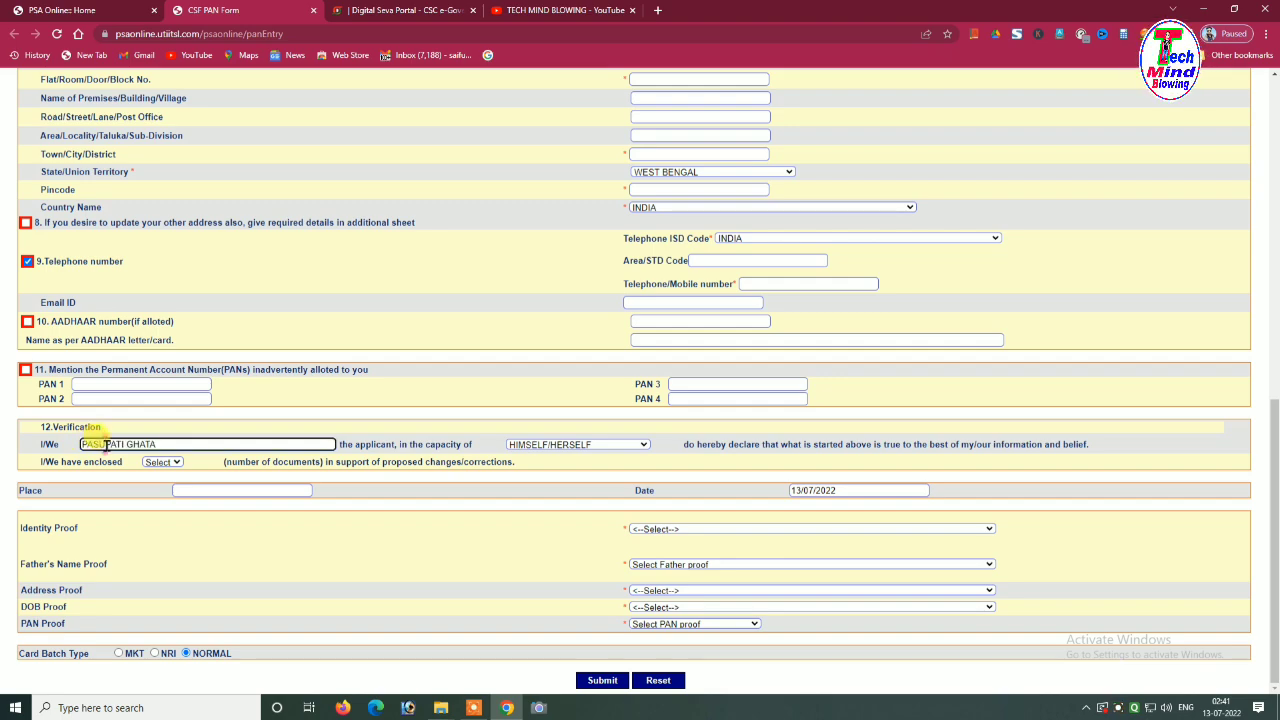
pyautogui.scroll(4, 240, 300)
pyautogui.scroll(3, 223, 220)
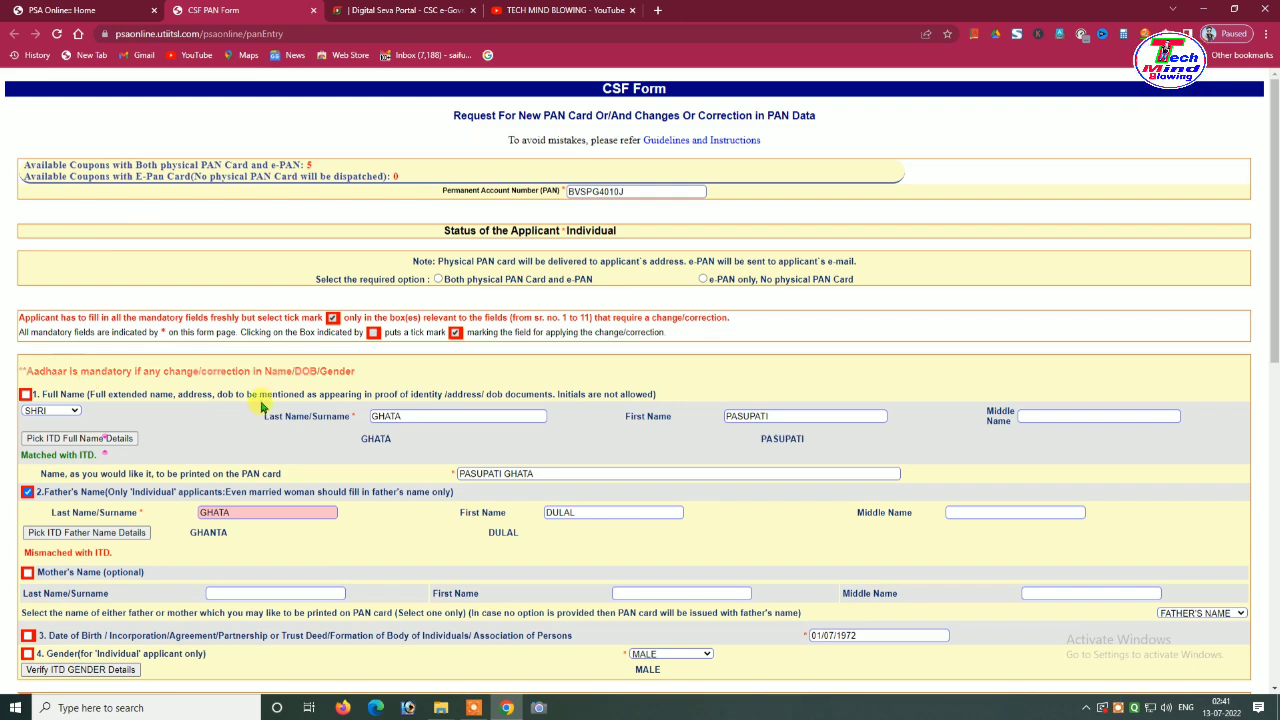
pyautogui.scroll(-2, 323, 408)
pyautogui.scroll(-5, 395, 320)
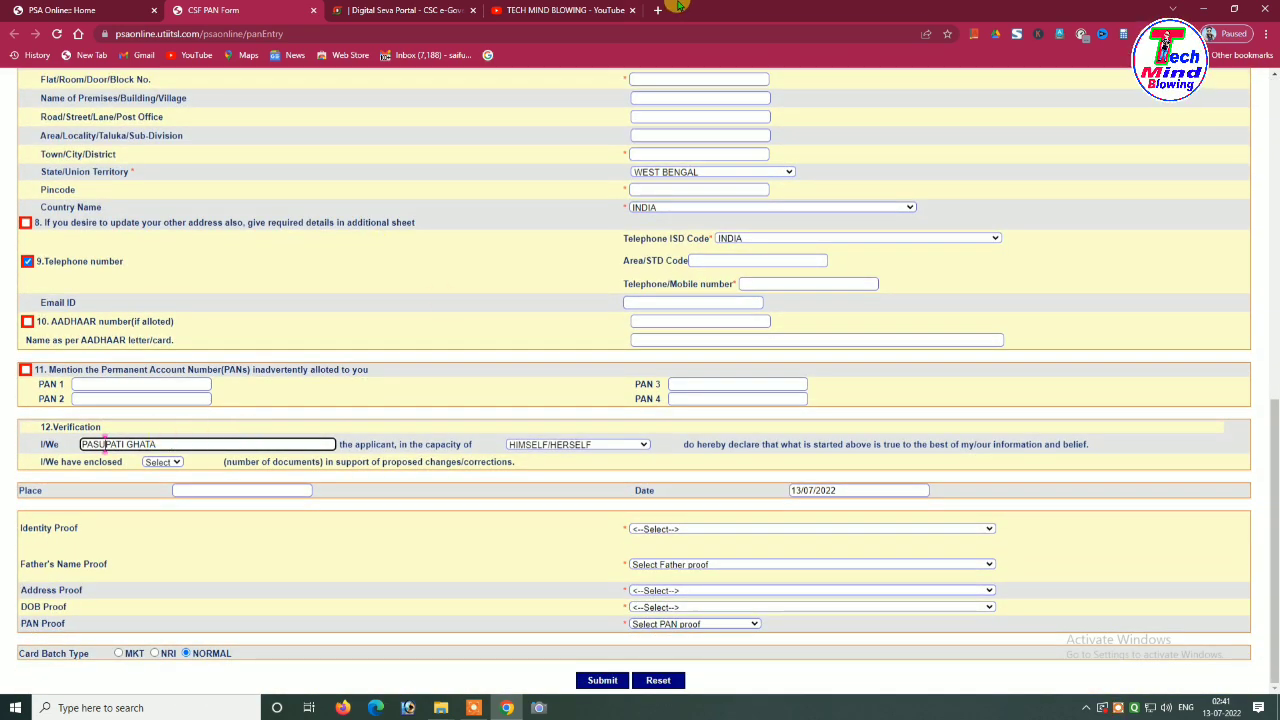
pyautogui.click(514, 531)
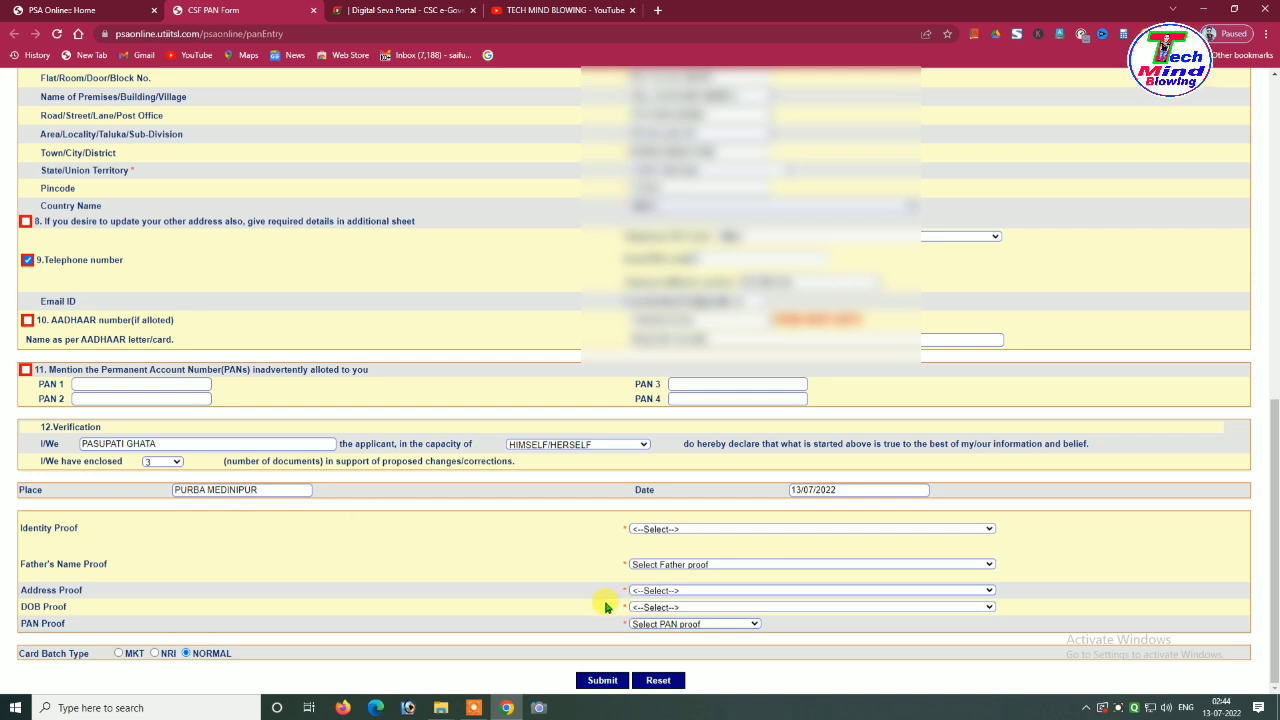
# Set Identity, Address and DOB Proof to 'AADHAAR Card issued by UIDAI (In Copy)'
pyautogui.click(683, 531)
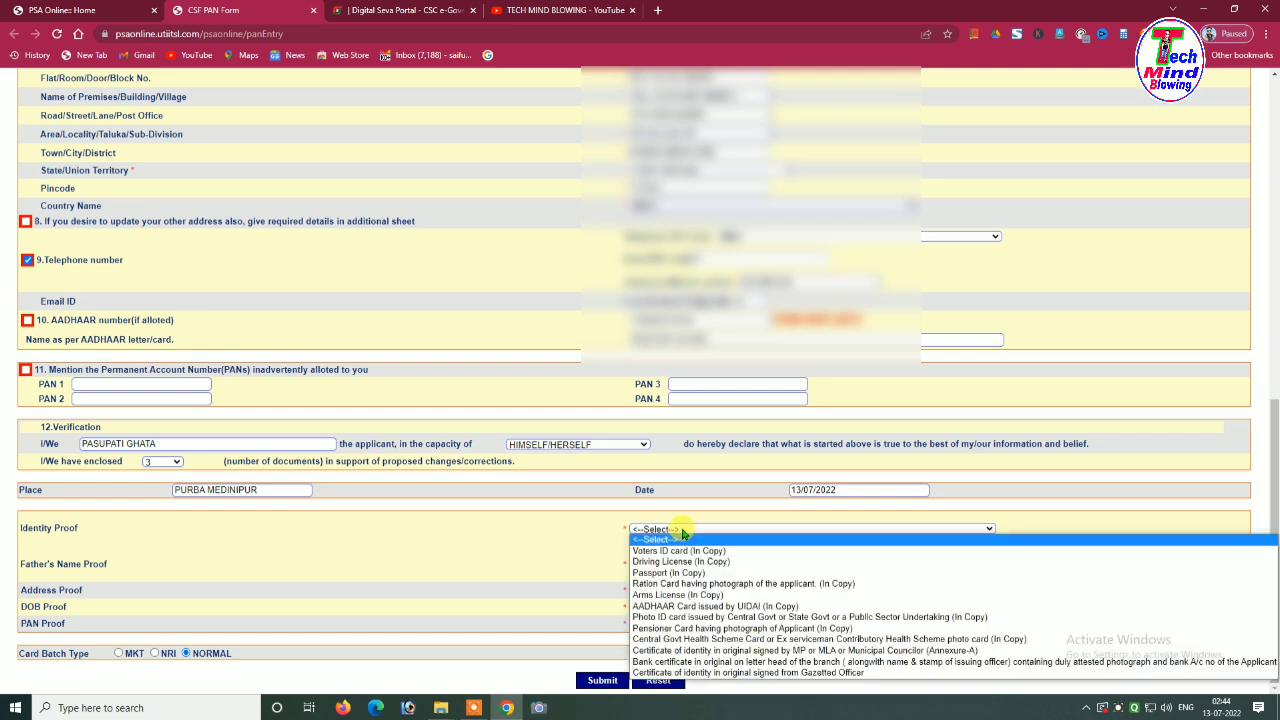
pyautogui.click(686, 607)
pyautogui.click(370, 553)
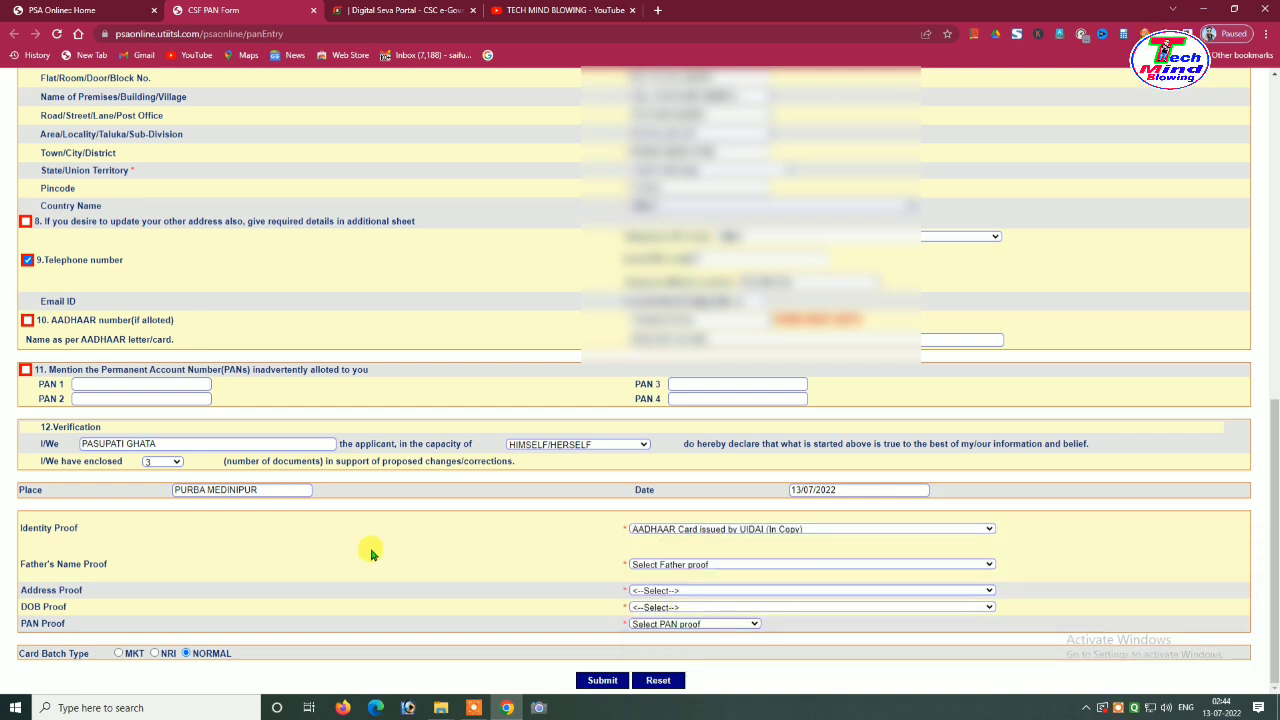
pyautogui.click(686, 590)
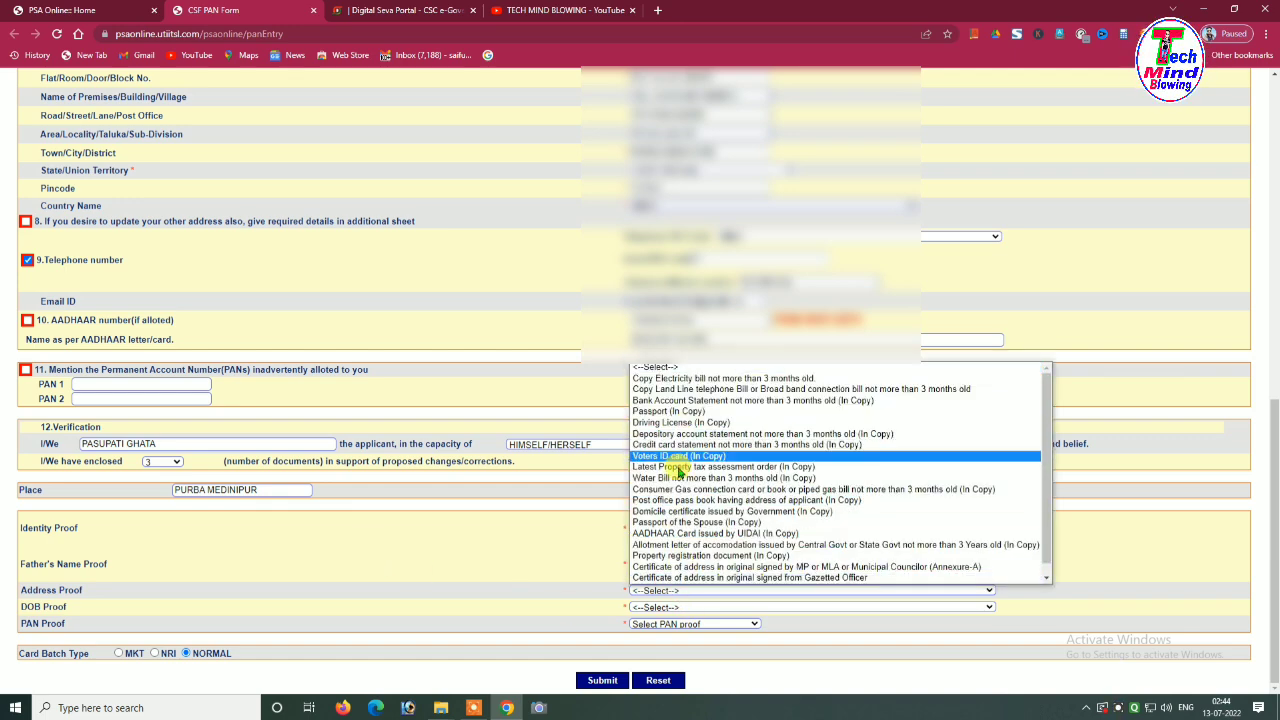
pyautogui.click(689, 534)
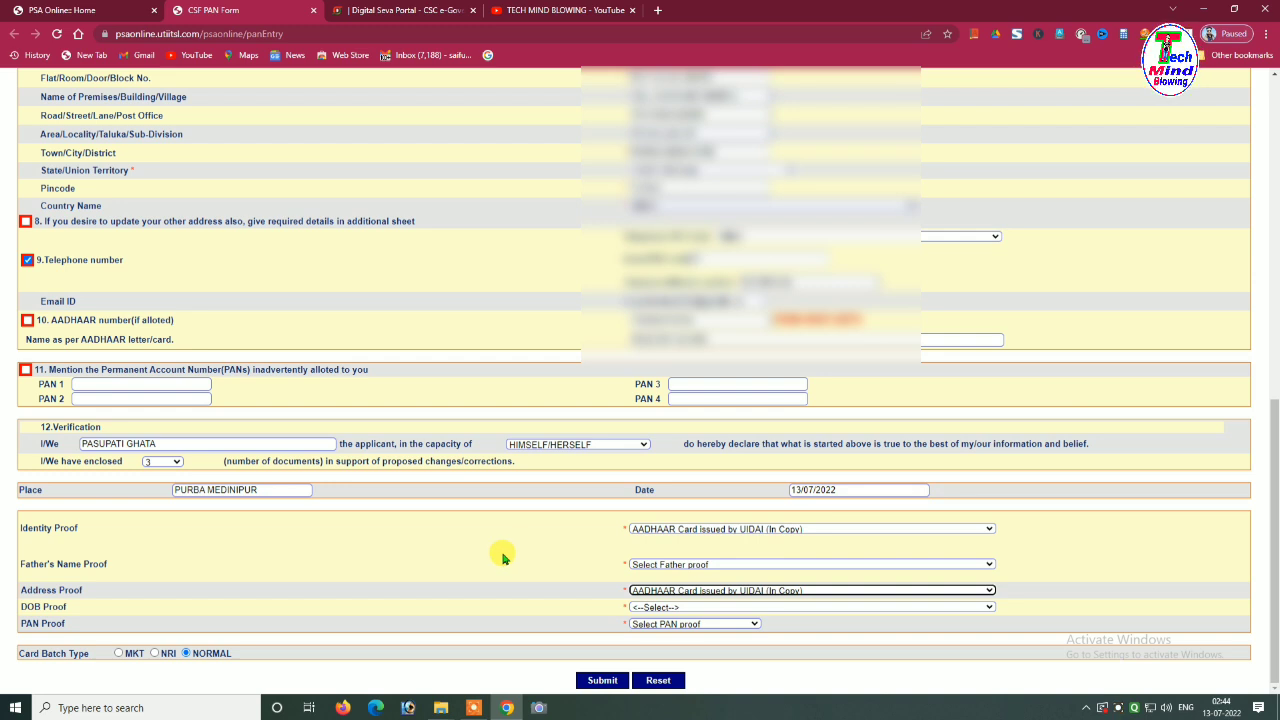
pyautogui.click(697, 608)
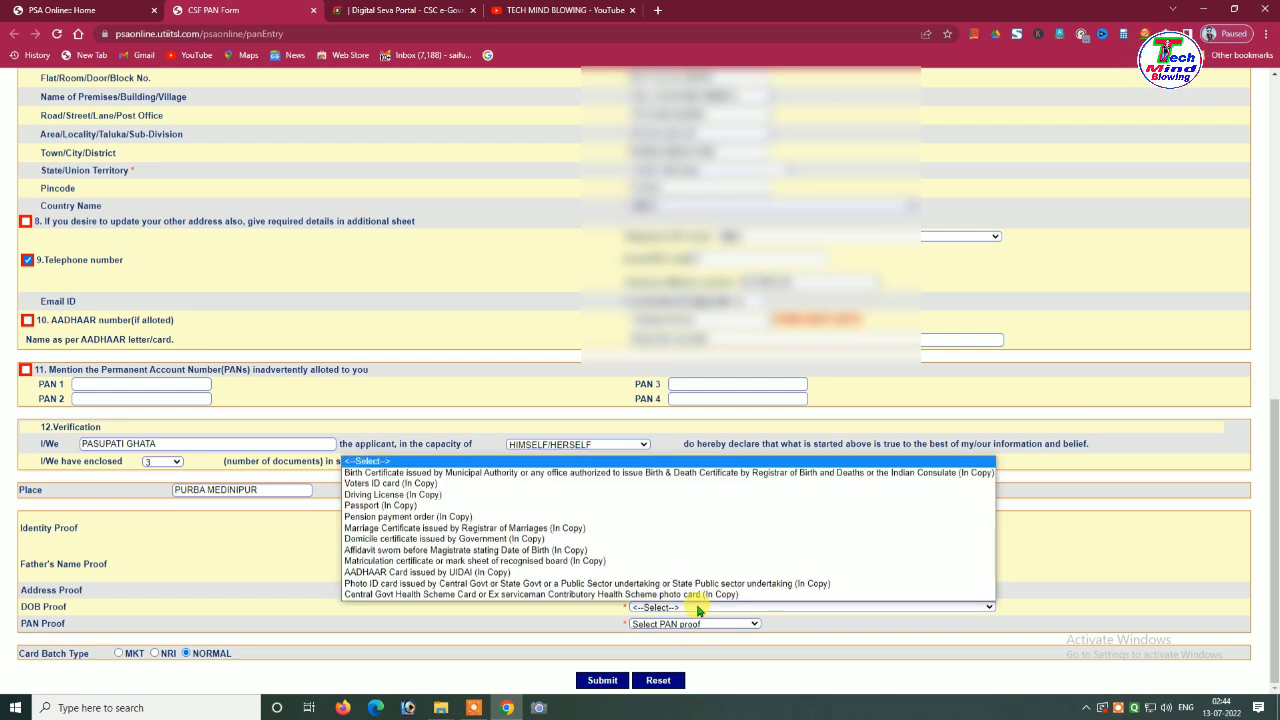
pyautogui.click(449, 572)
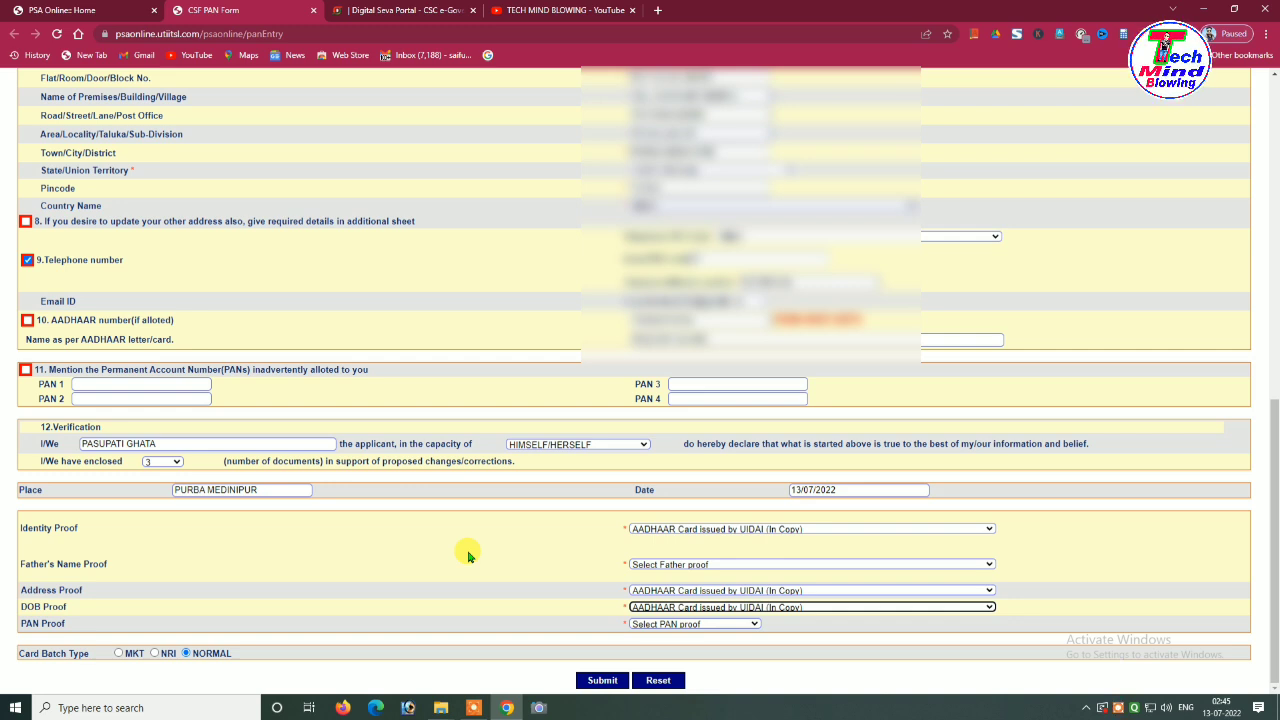
# Set PAN Proof to 'Copy of PAN Card'
pyautogui.click(720, 542)
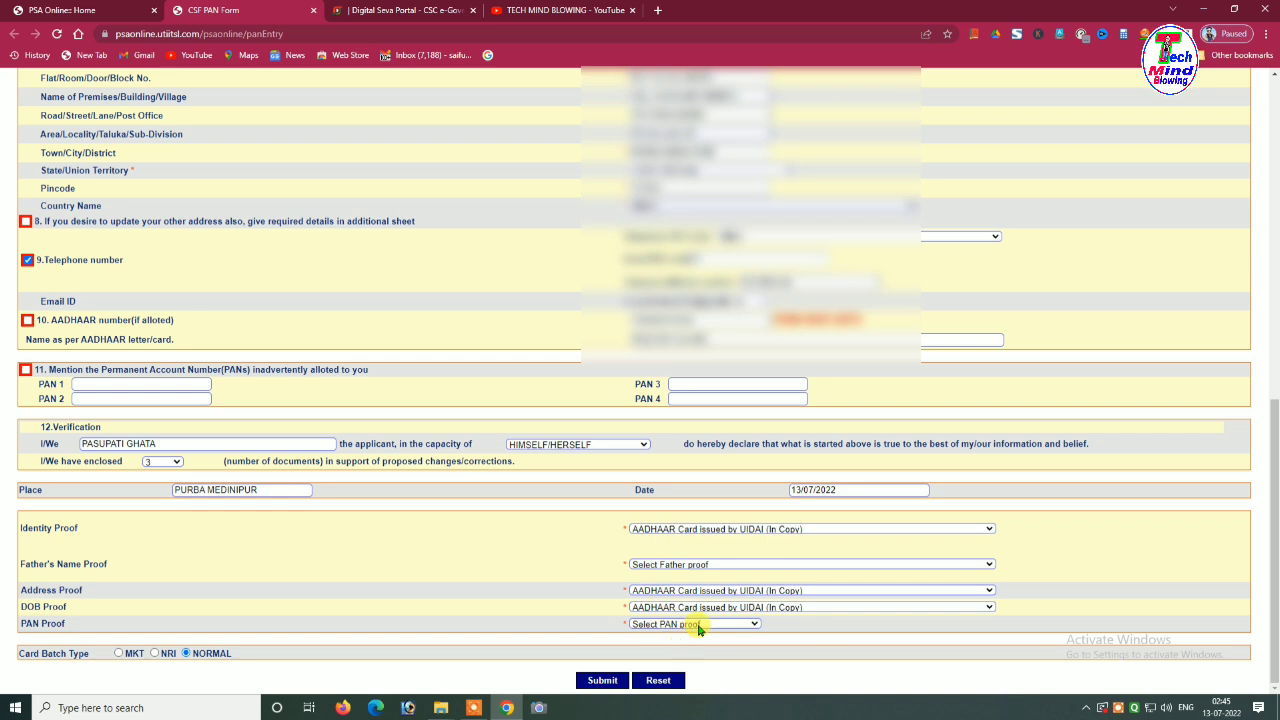
pyautogui.click(699, 625)
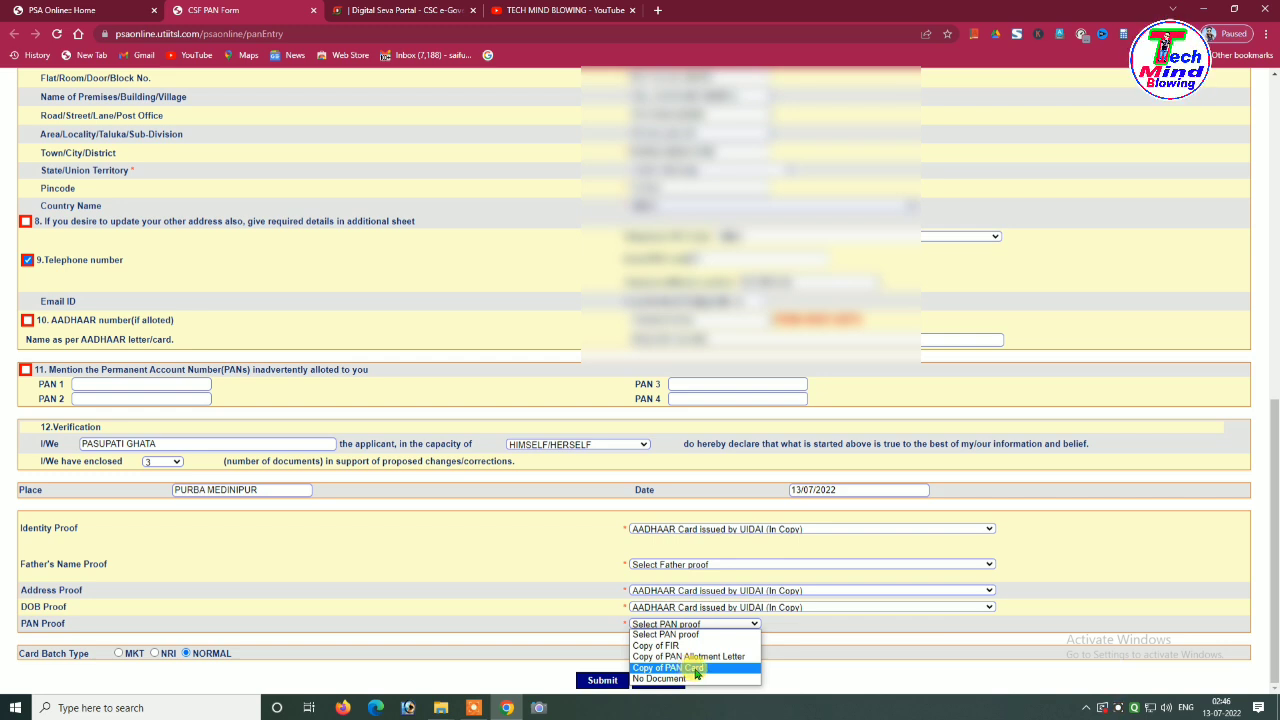
pyautogui.click(697, 669)
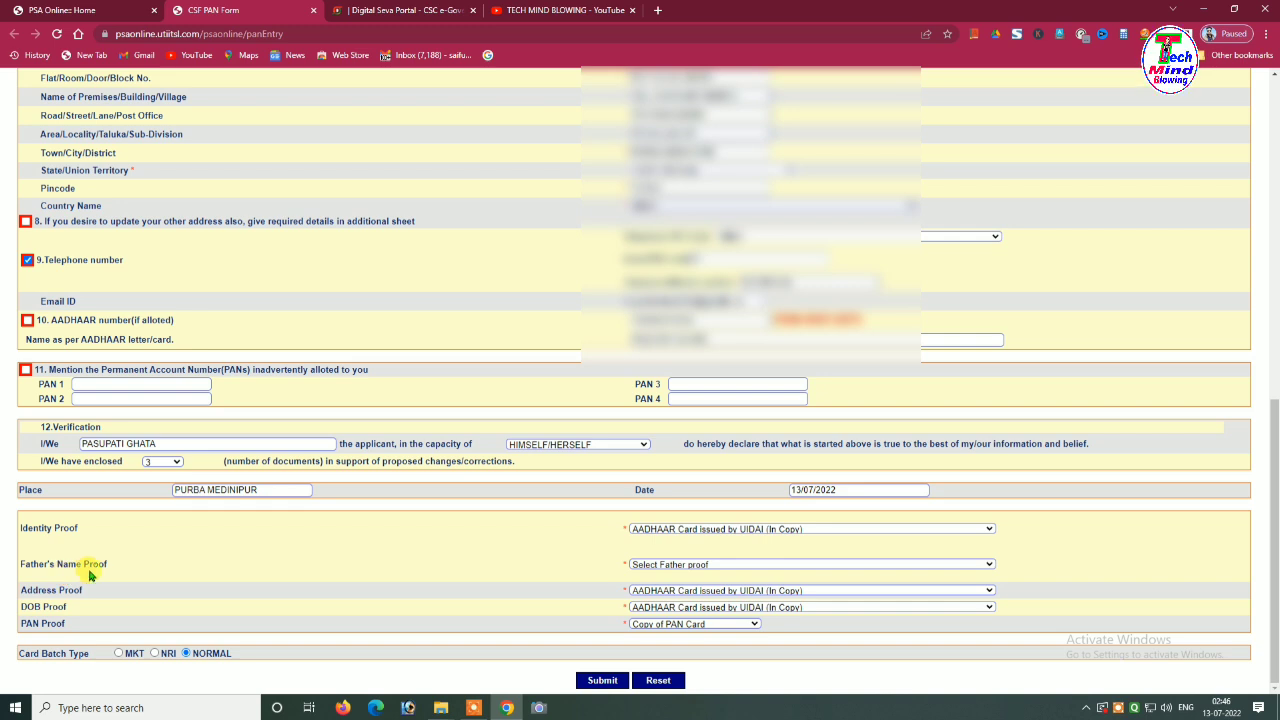
pyautogui.click(693, 566)
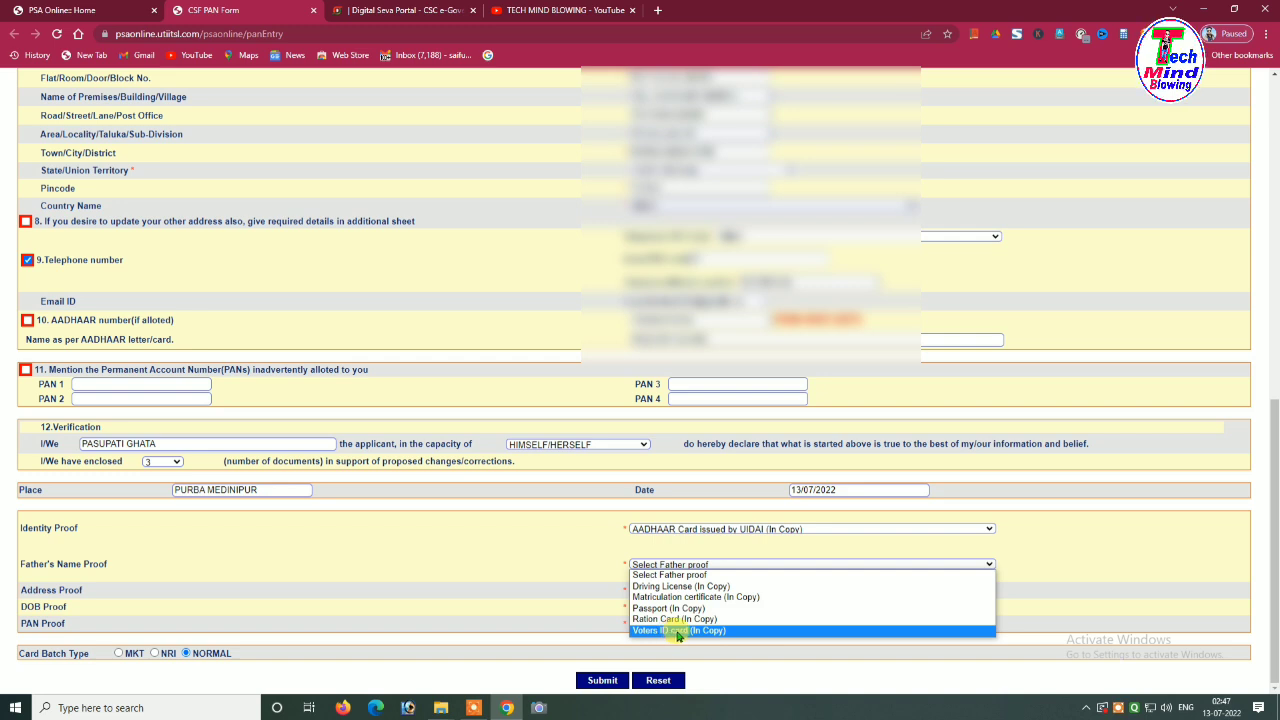
# Set Father's Name Proof to 'Voters ID card (In Copy)'
pyautogui.click(672, 631)
pyautogui.click(530, 545)
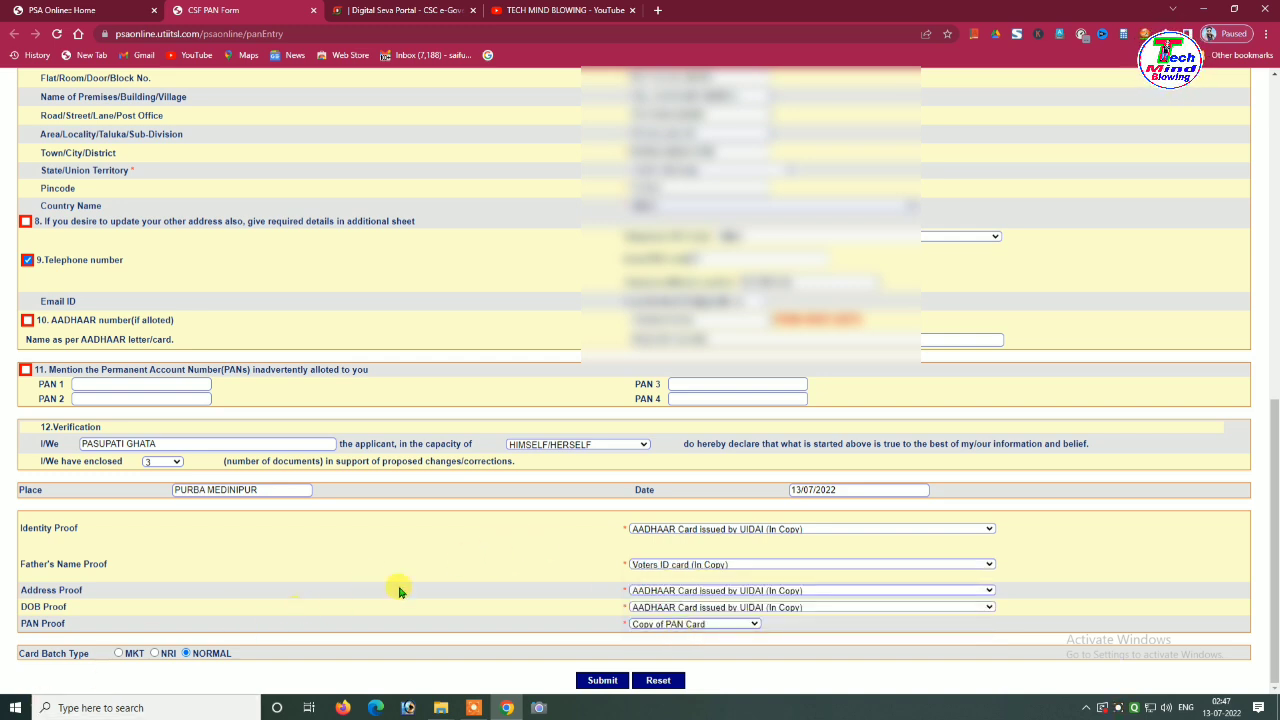
pyautogui.scroll(15, 418, 585)
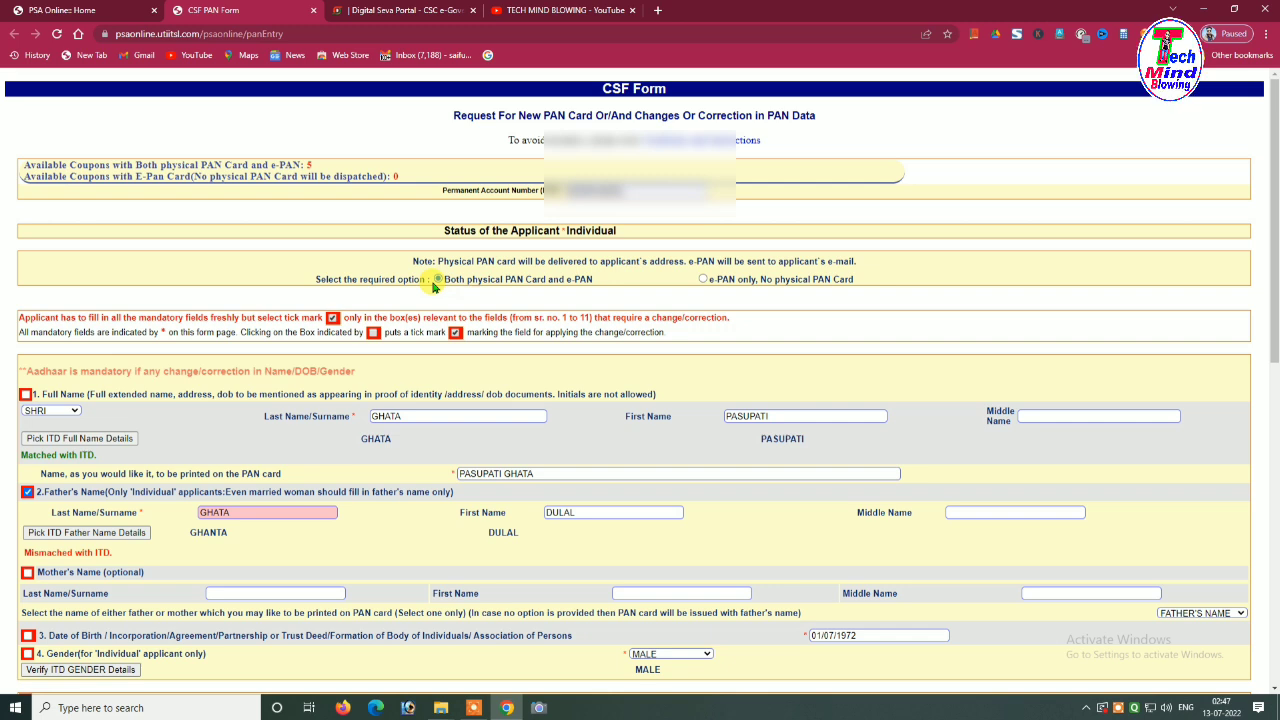
# Keep the request as 'Both physical PAN Card and e-PAN' and return to the form's bottom
pyautogui.click(704, 281)
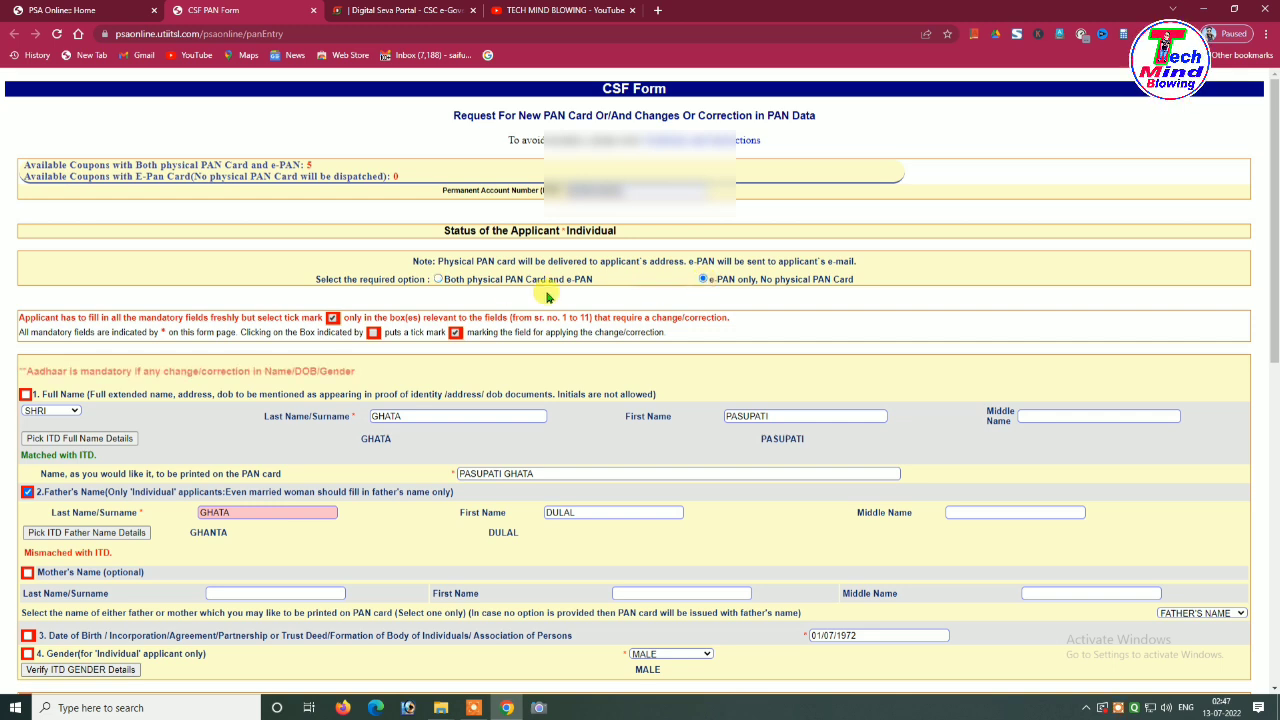
pyautogui.click(438, 281)
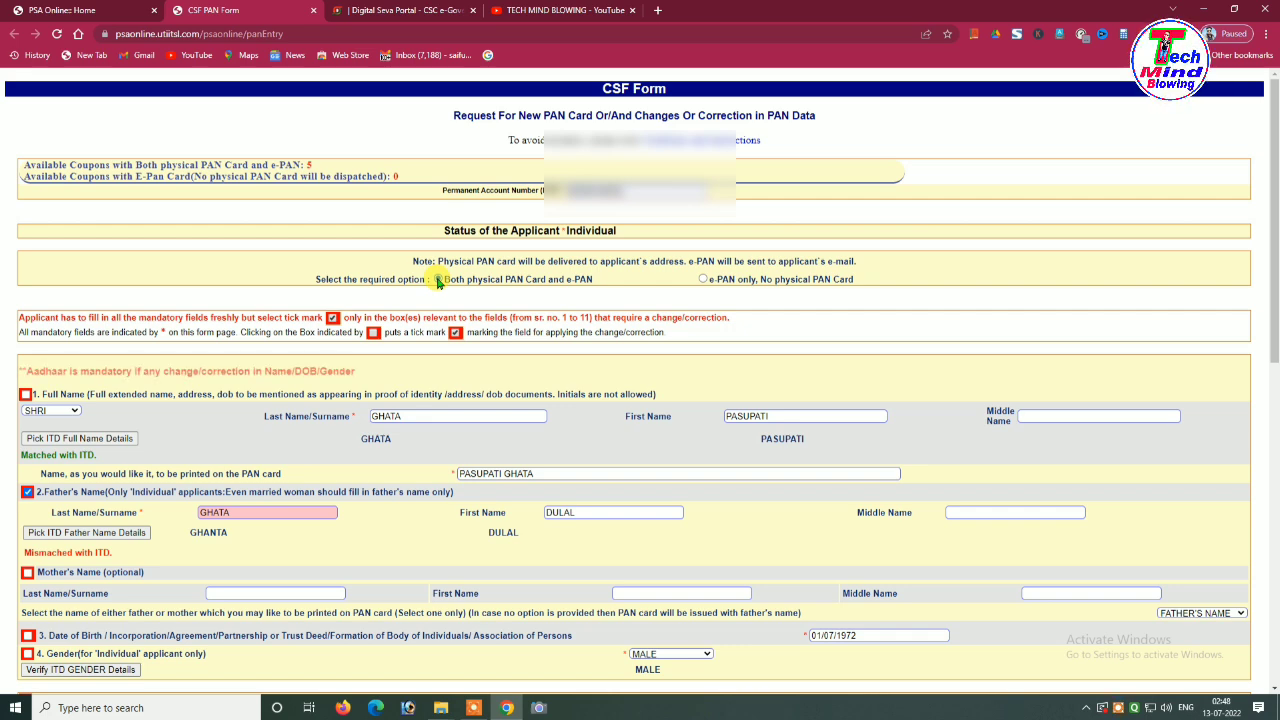
pyautogui.scroll(-1, 452, 288)
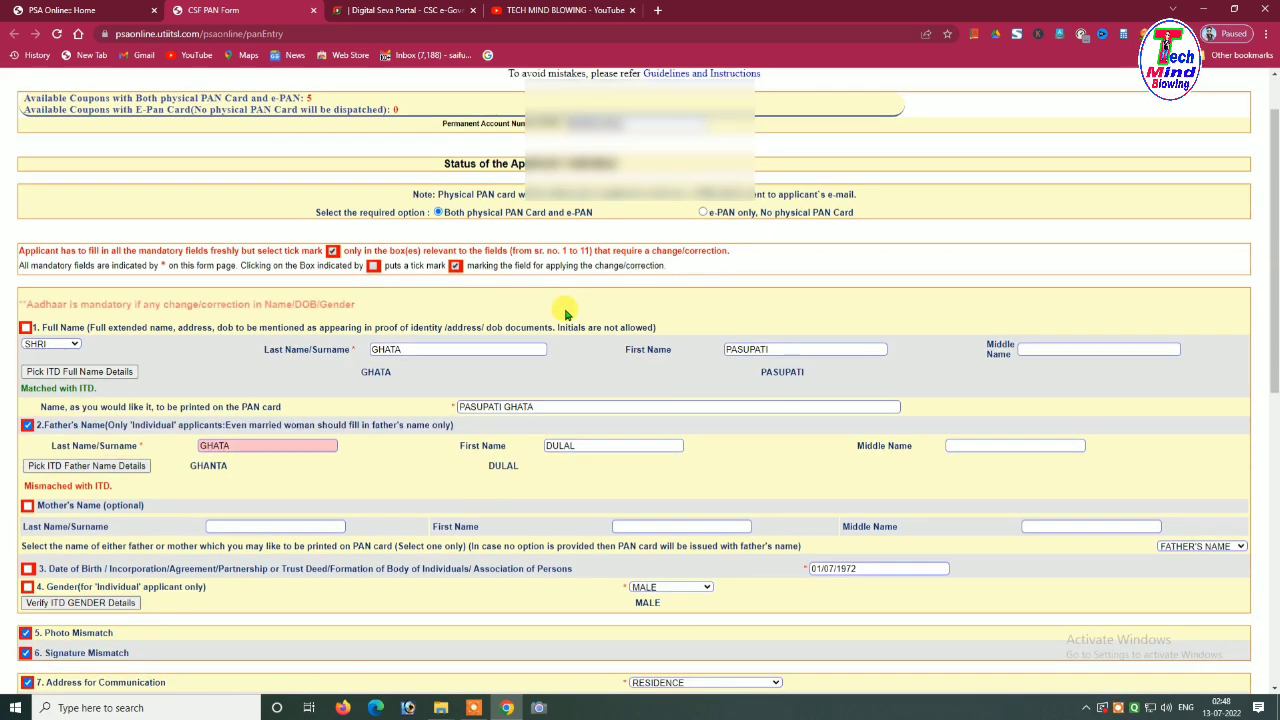
pyautogui.scroll(-5, 565, 314)
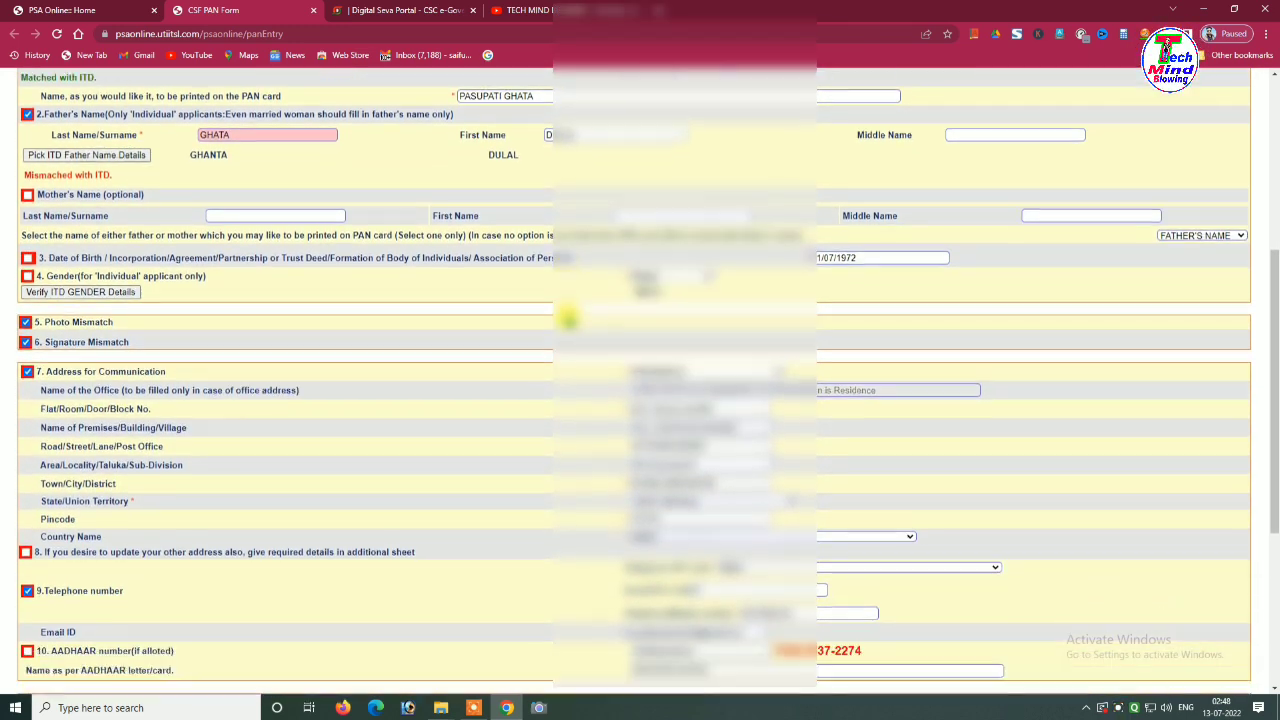
pyautogui.scroll(-1, 560, 325)
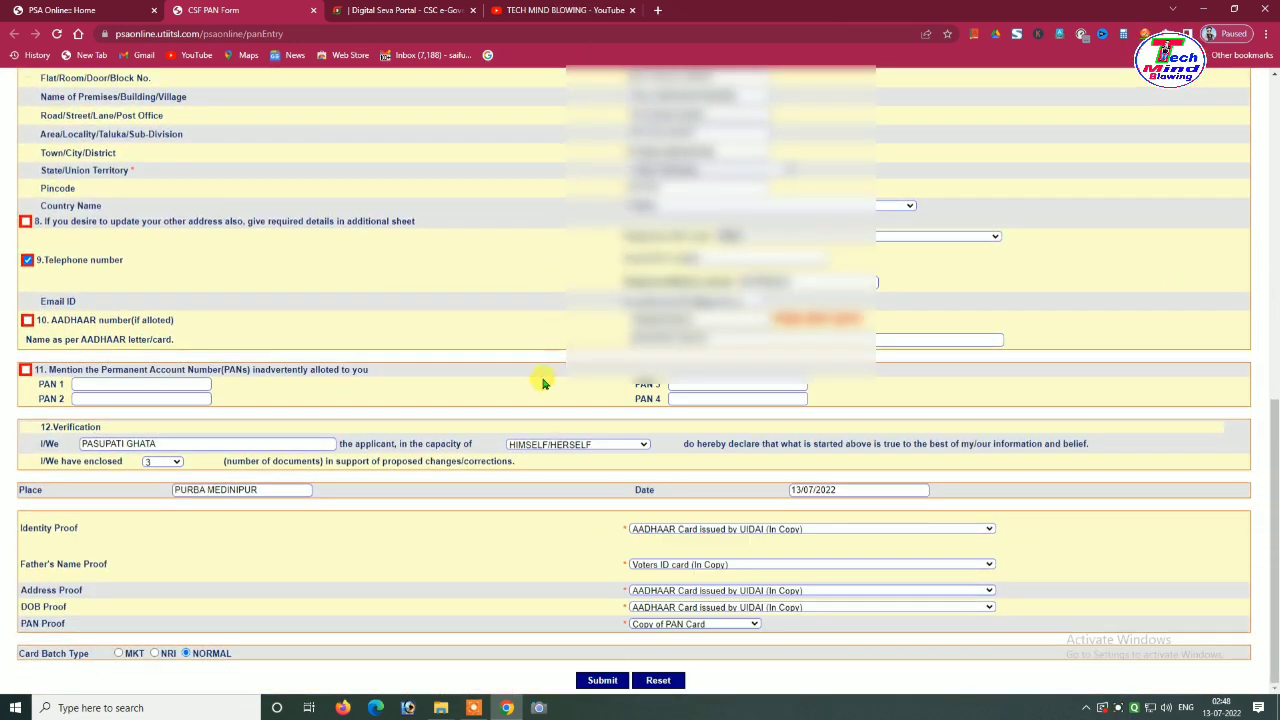
# Submit the CSF correction form to get the PAN Application Acknowledgement Receipt showing Rs.107.00 received
pyautogui.click(602, 680)
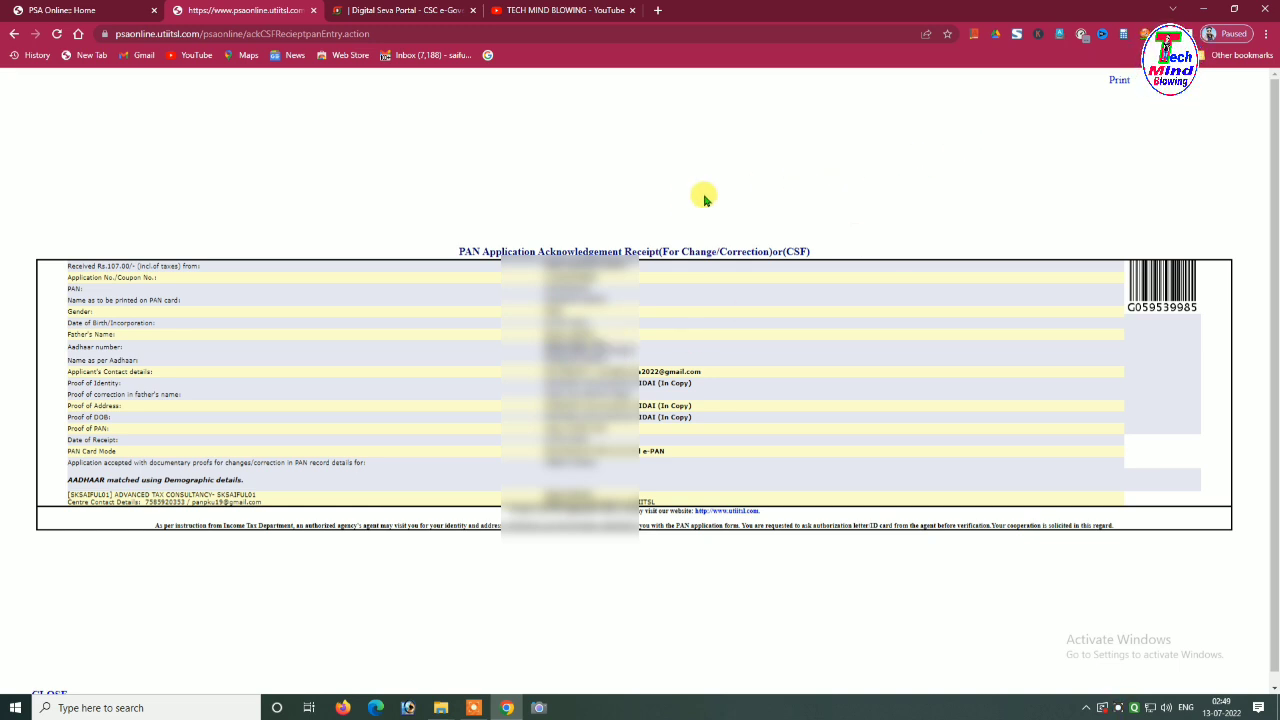
pyautogui.click(1118, 84)
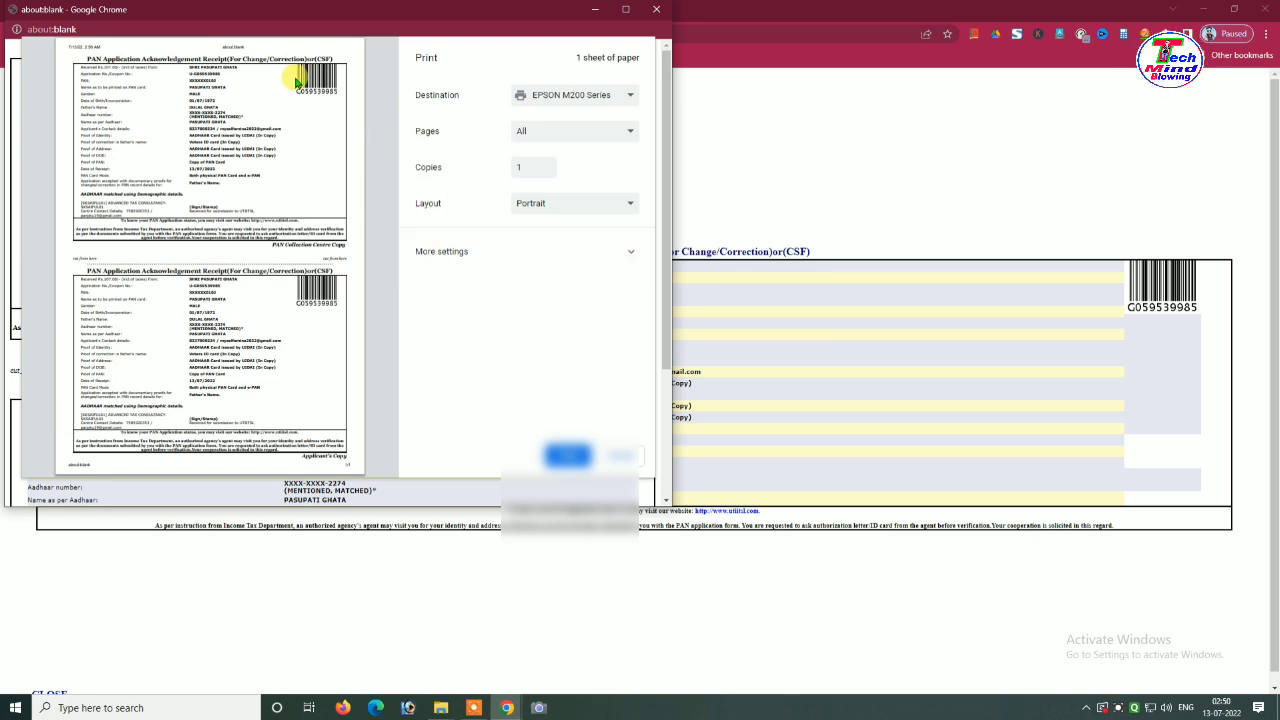
pyautogui.click(627, 456)
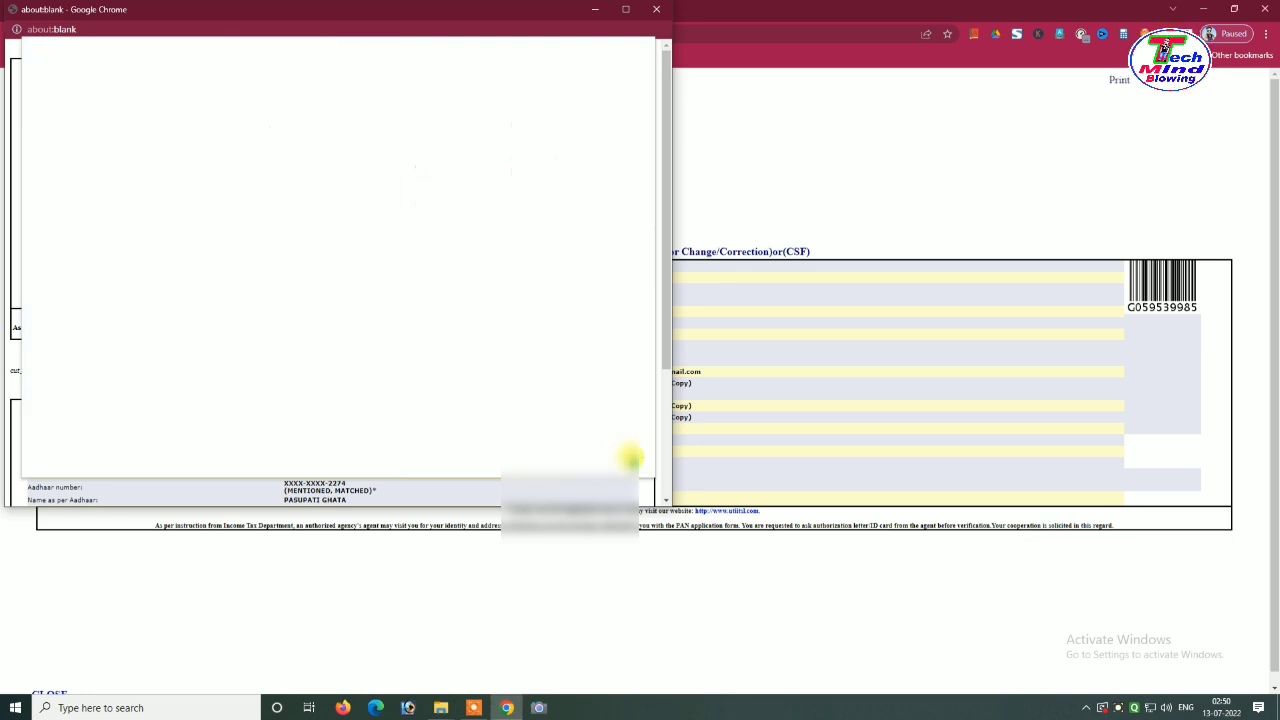